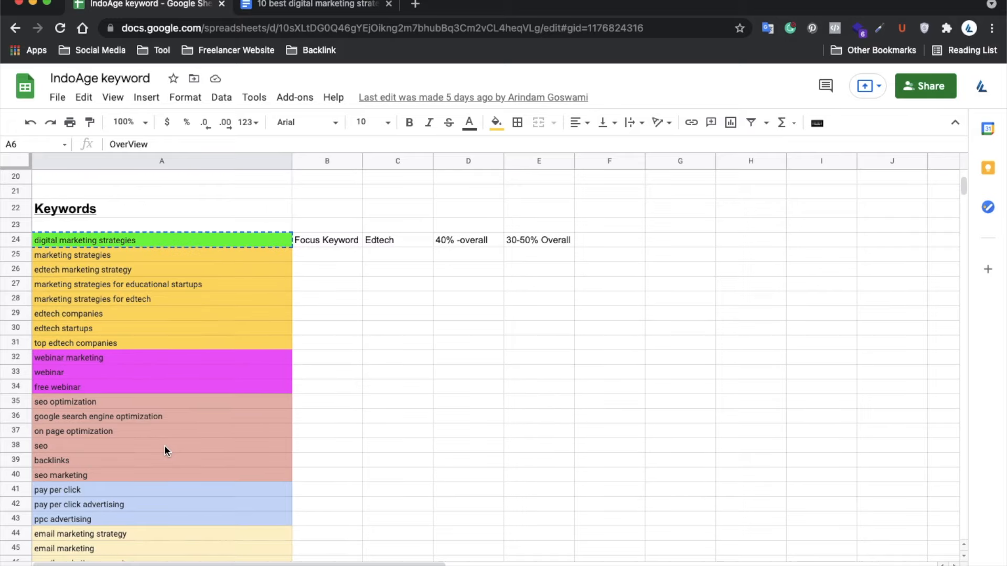
Review the keyword sheet: headings, colour-coded subheadings, focus keyword row with its percentage notes, keyword groups and reference links
scroll(164, 445, "up", 5)
left_click(165, 445)
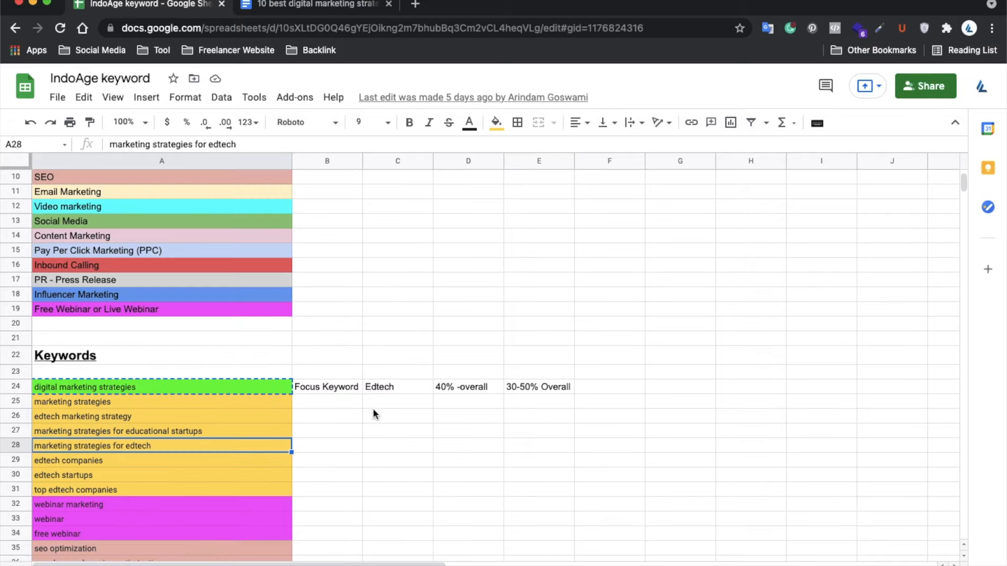
left_click(319, 386)
left_click(252, 385)
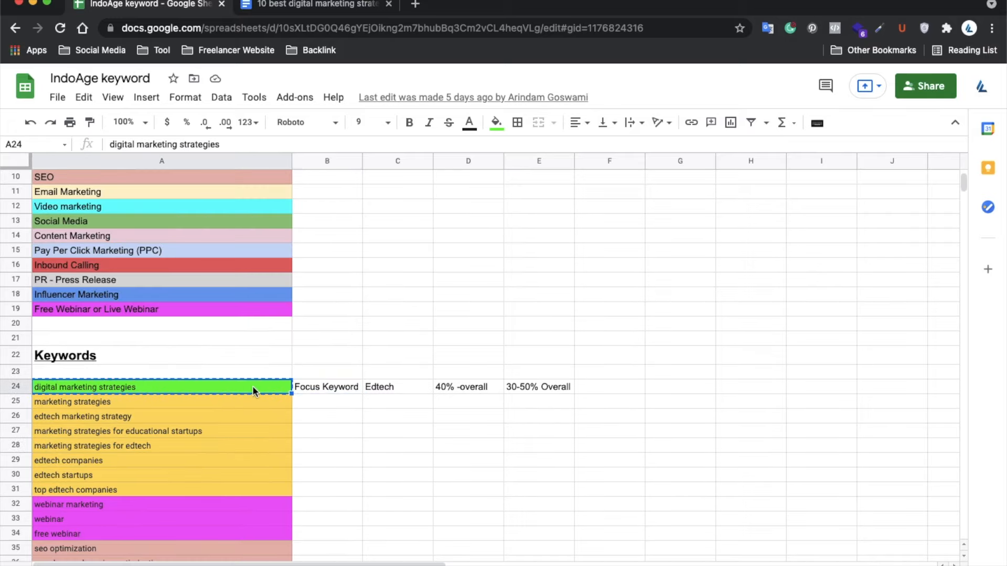
left_click(467, 389)
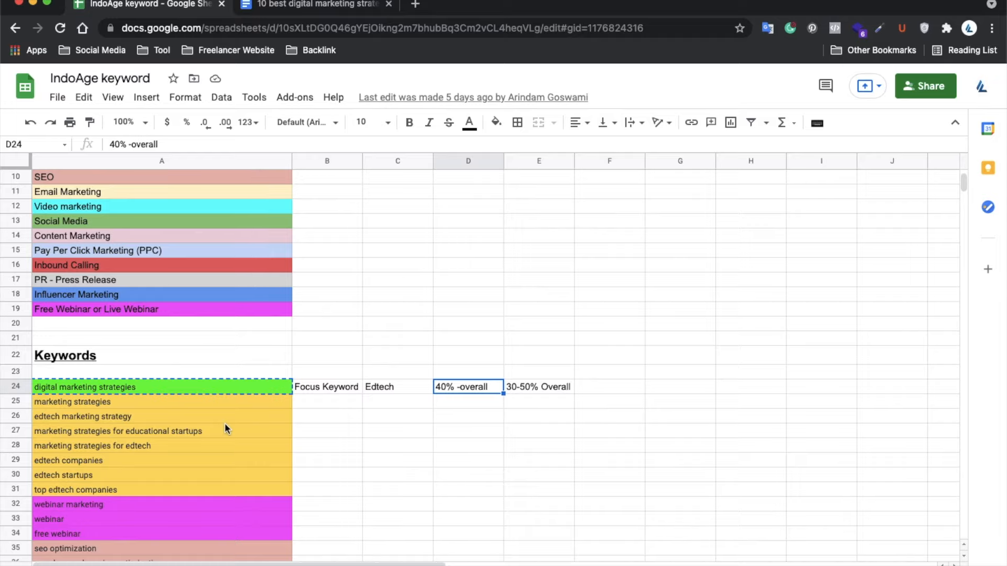
scroll(238, 444, "down", 9)
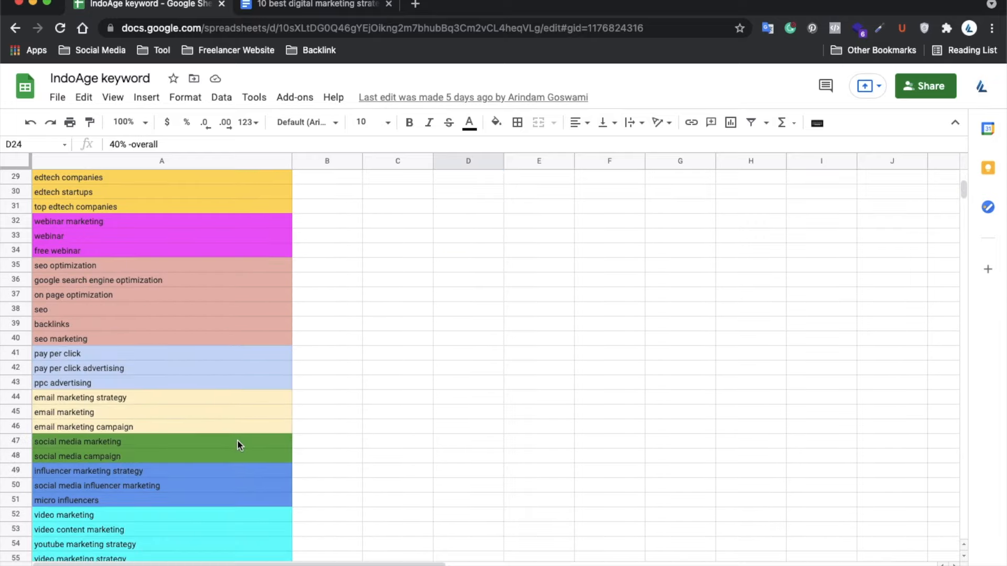
scroll(239, 445, "down", 5)
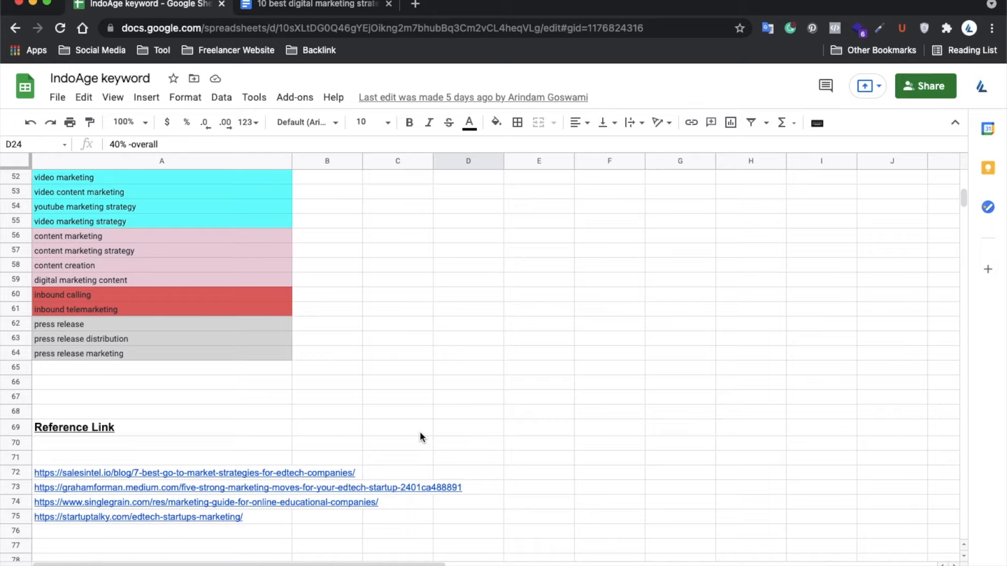
scroll(420, 432, "up", 17)
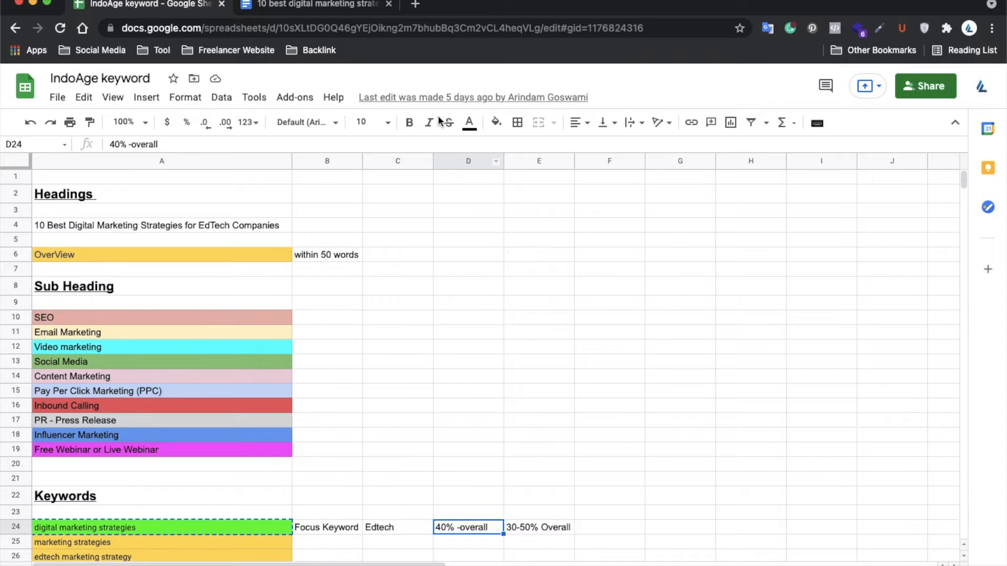
Switch to the article draft in Google Docs and examine the highlighted keywords across all its sections
left_click(325, 7)
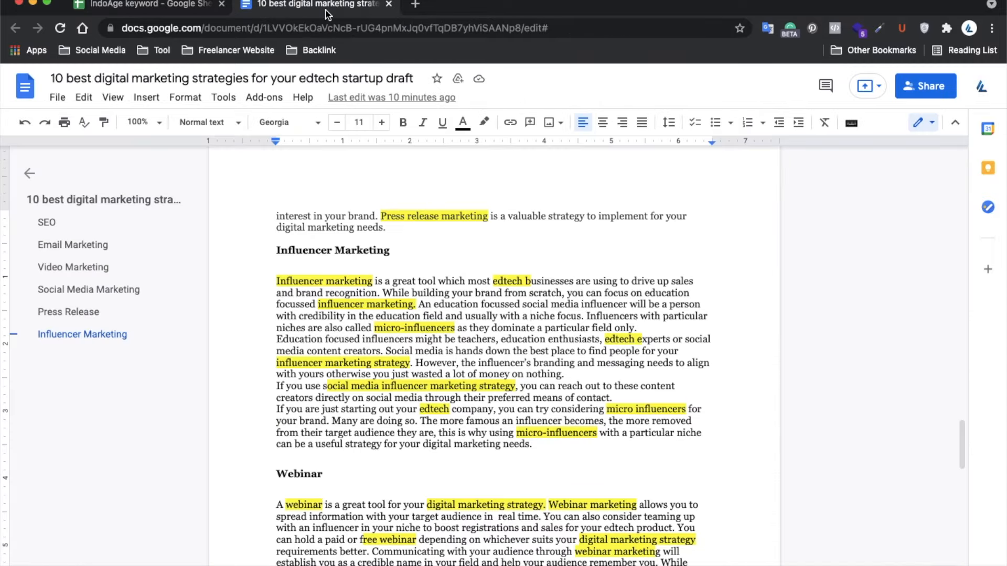
scroll(352, 238, "down", 2)
scroll(352, 238, "up", 10)
scroll(352, 239, "up", 15)
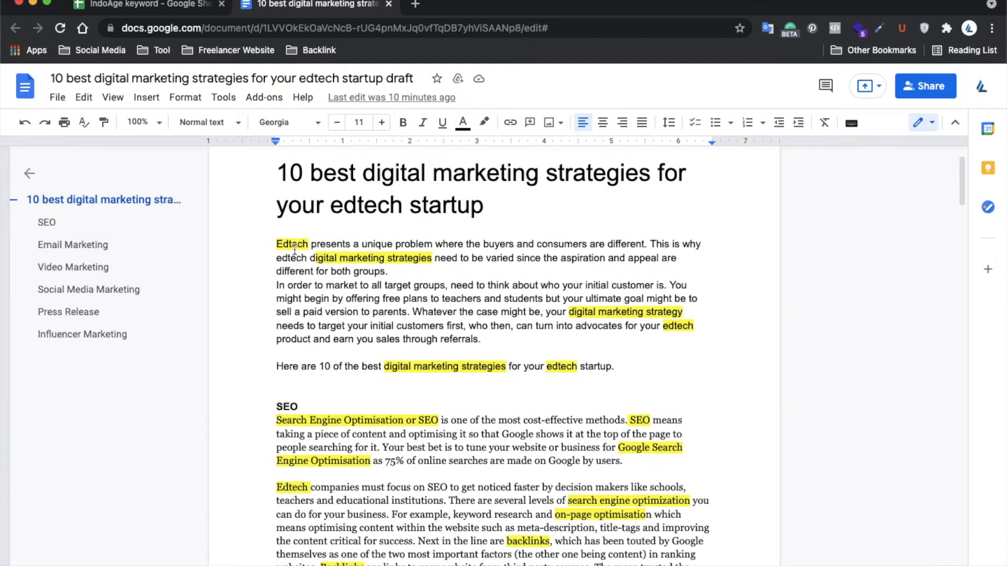
scroll(494, 360, "down", 5)
scroll(493, 360, "down", 2)
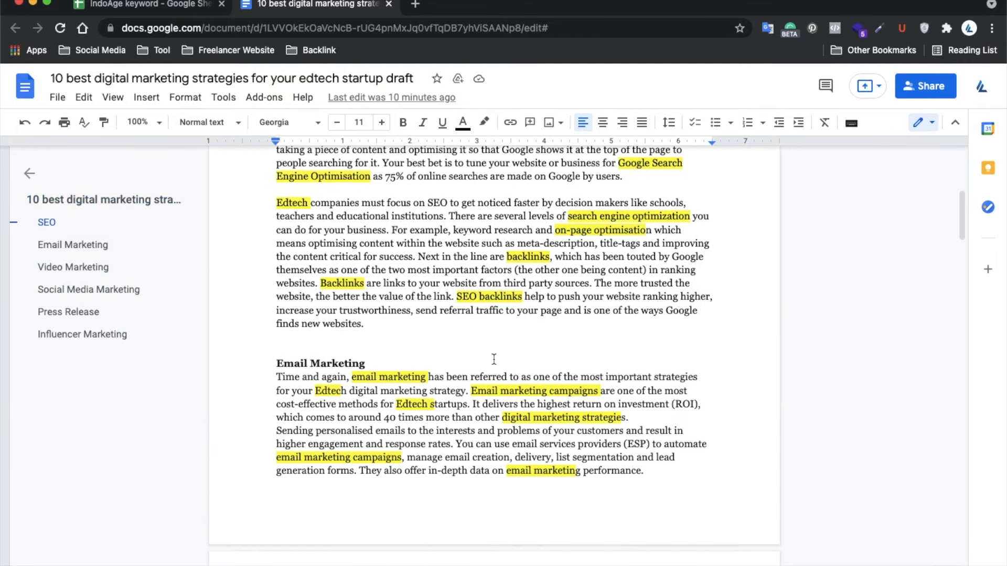
scroll(494, 359, "down", 15)
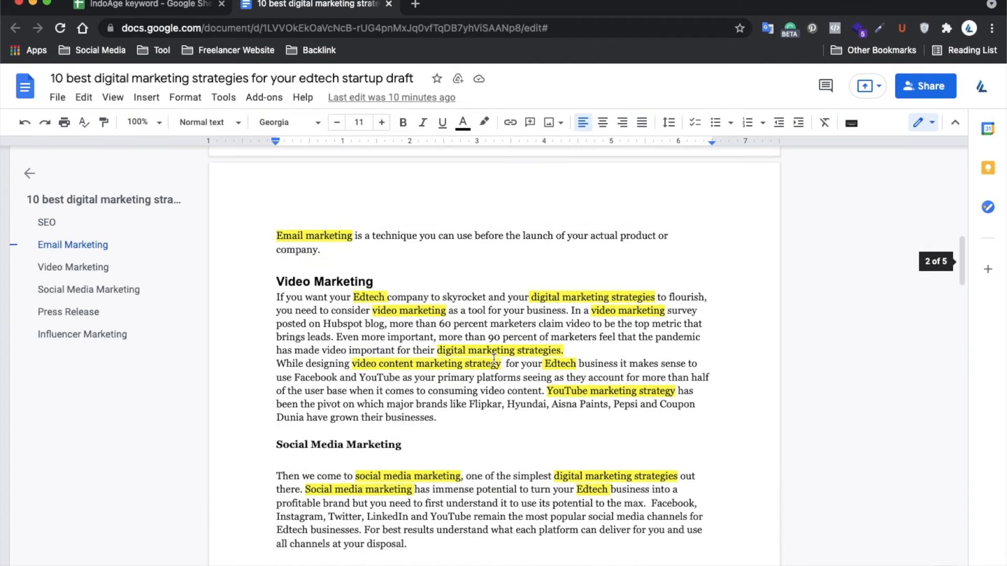
scroll(493, 360, "down", 15)
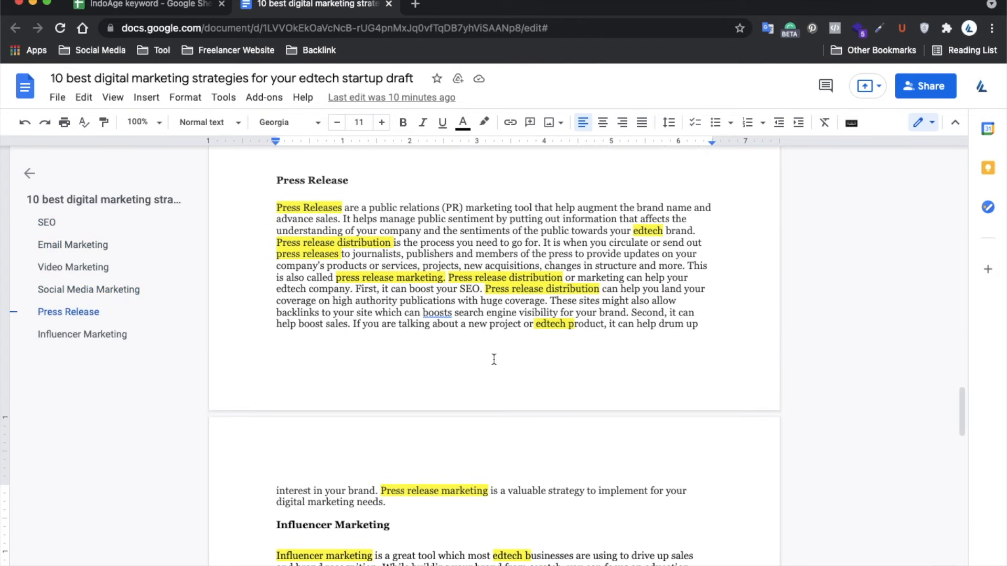
scroll(494, 359, "down", 10)
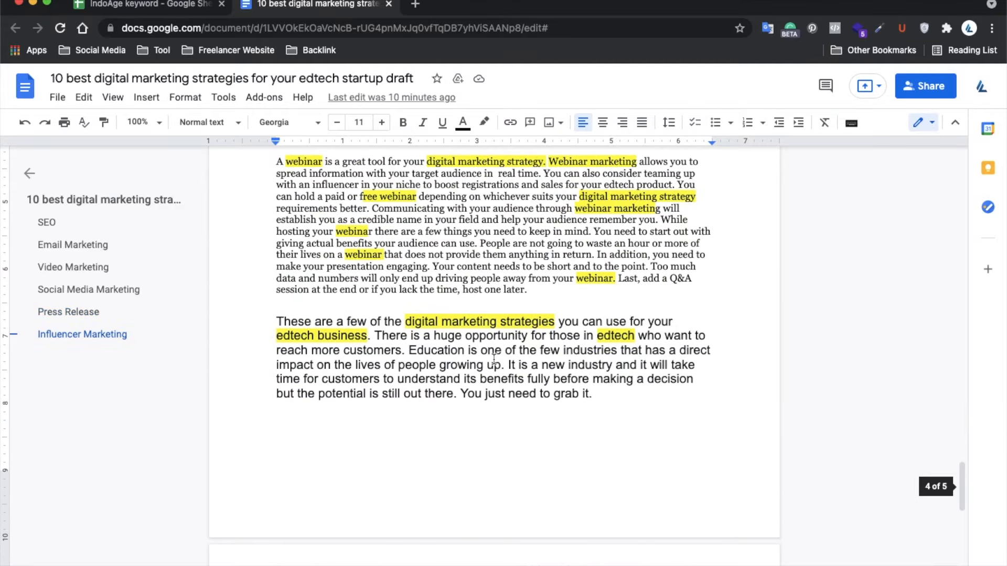
scroll(493, 360, "up", 20)
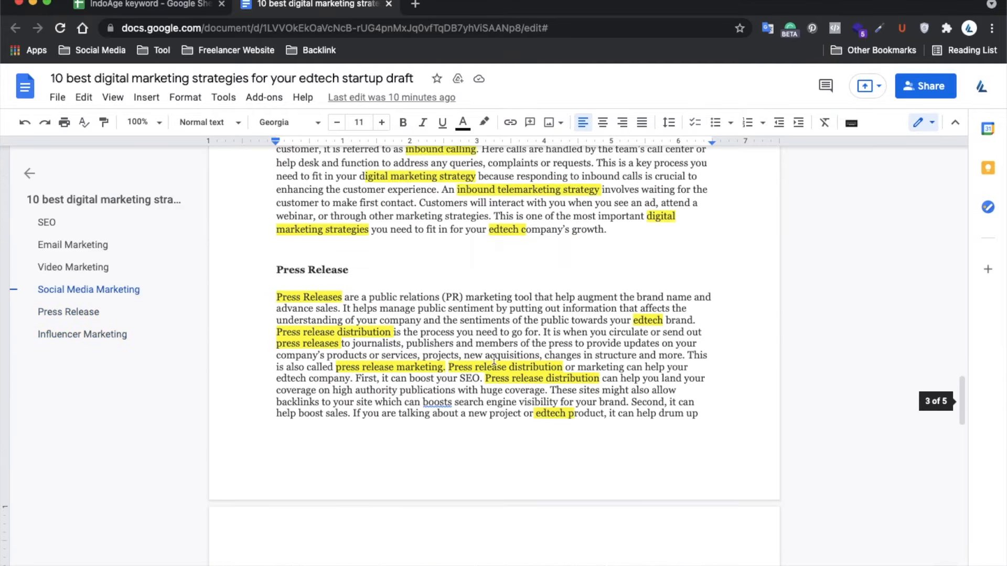
scroll(493, 360, "up", 8)
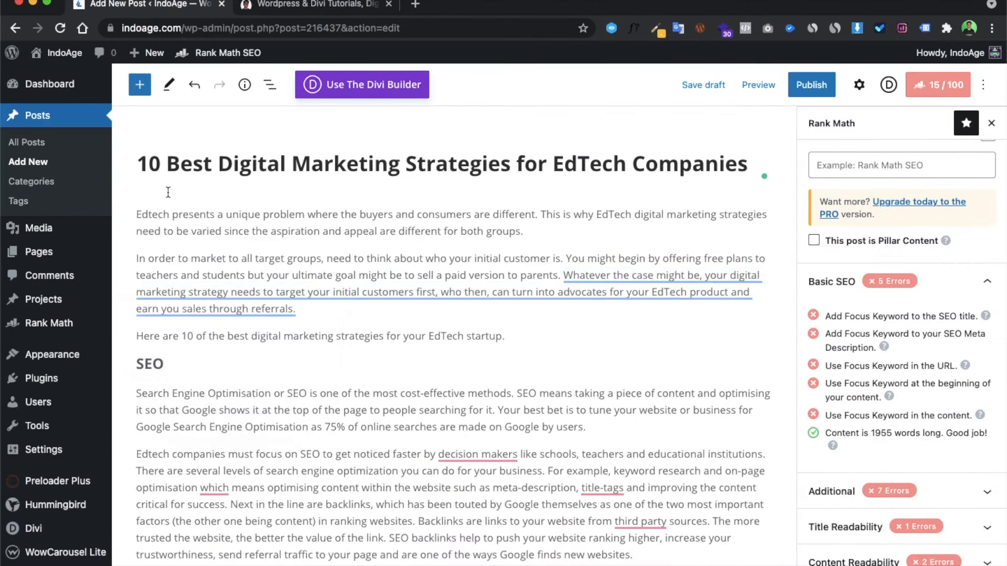
Switch to the WordPress post editor and look through the article's sections and images
scroll(392, 372, "down", 10)
scroll(391, 370, "down", 8)
scroll(392, 375, "up", 9)
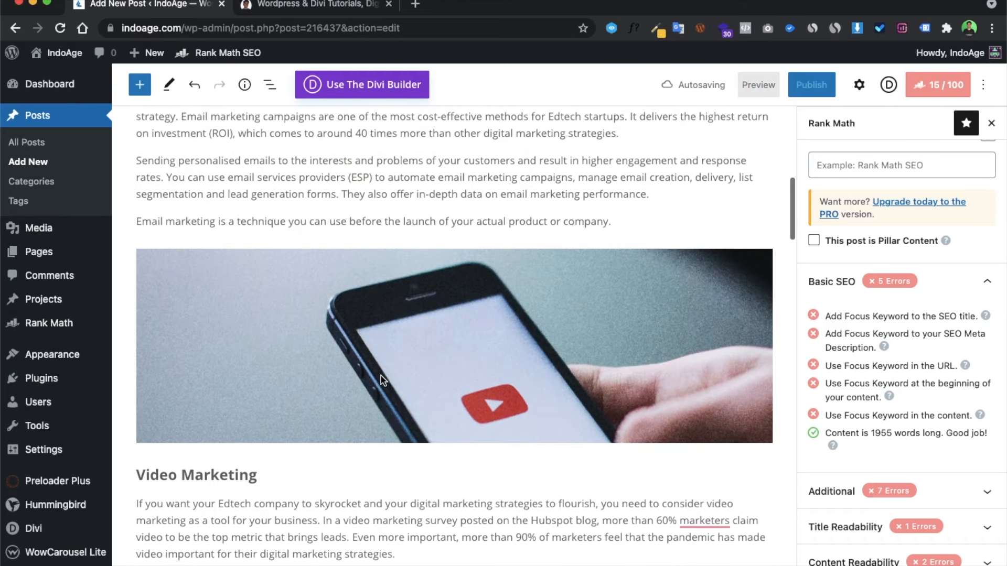
scroll(381, 378, "down", 15)
scroll(381, 376, "down", 15)
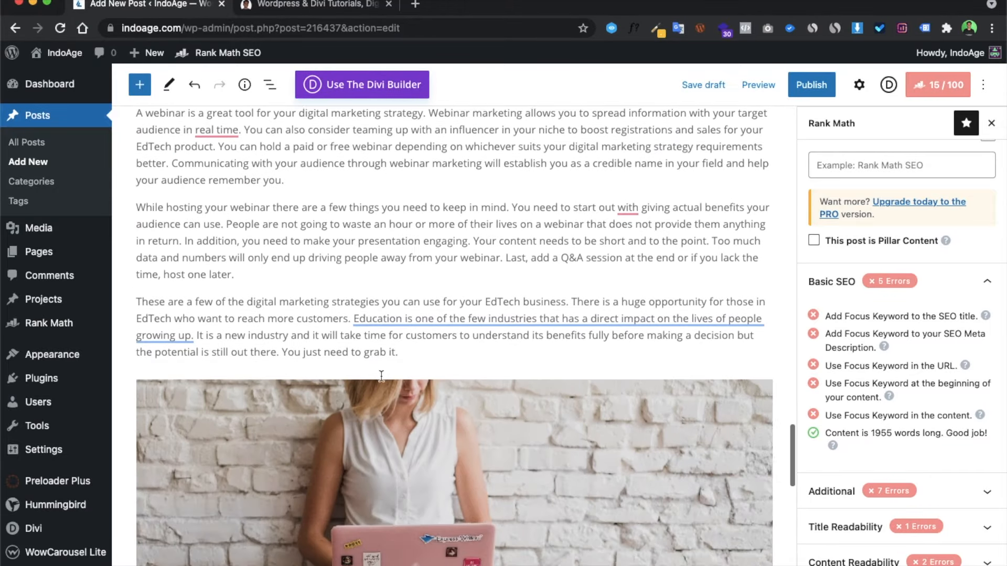
scroll(381, 376, "down", 5)
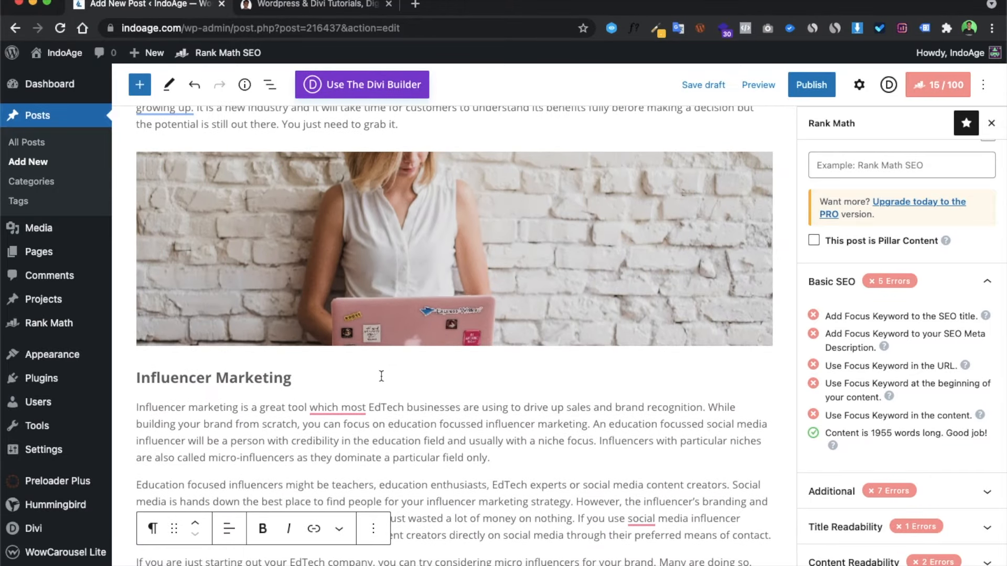
scroll(495, 374, "up", 20)
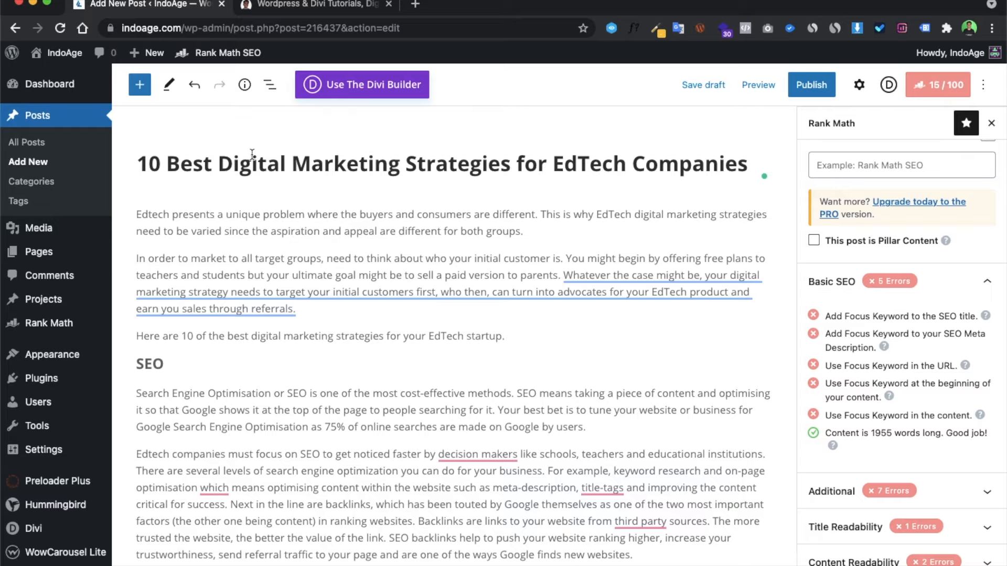
Copy "Digital Marketing Strategies" from the post title and add it as the Rank Math focus keyword
left_click_drag(224, 163, 512, 172)
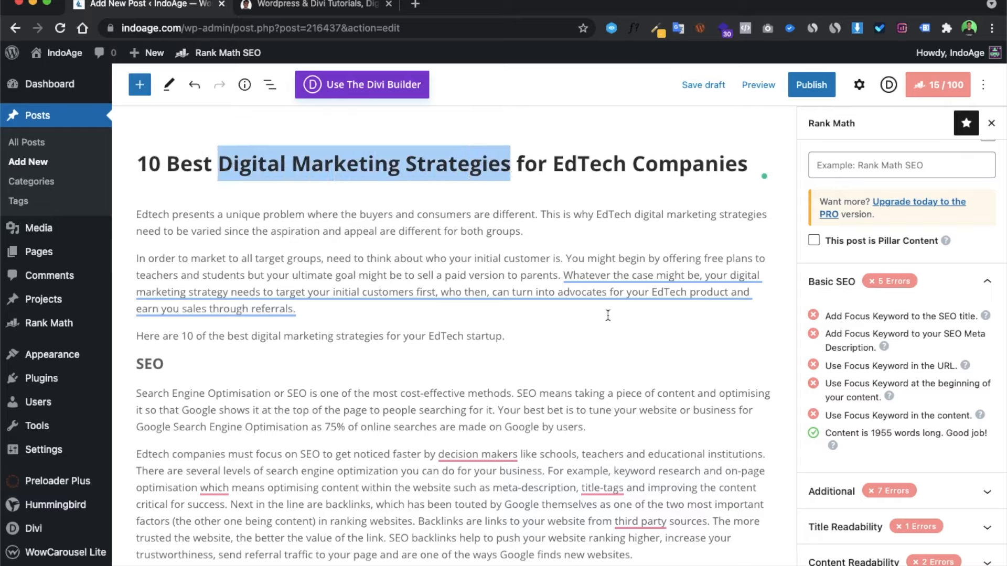
scroll(900, 301, "up", 5)
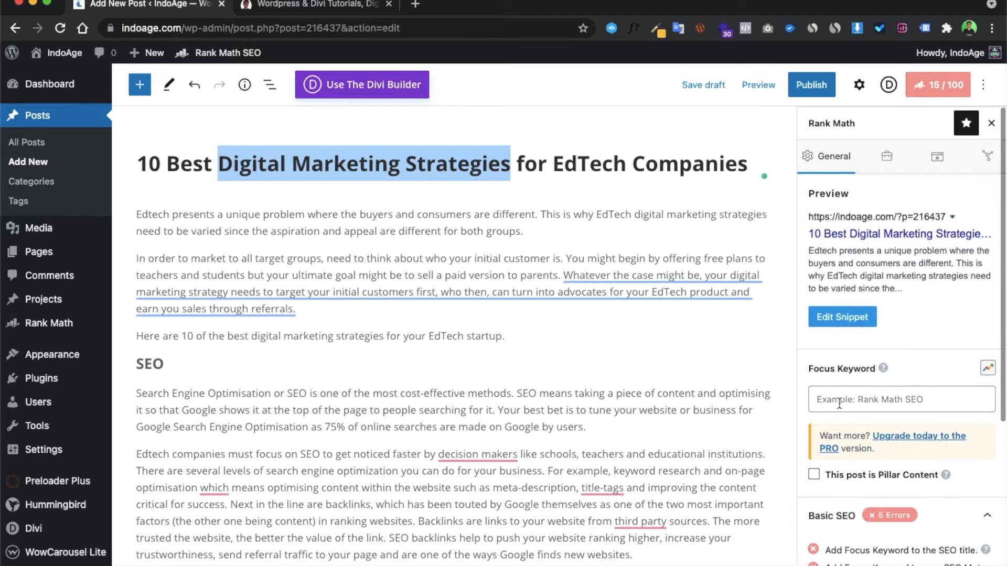
left_click(868, 400)
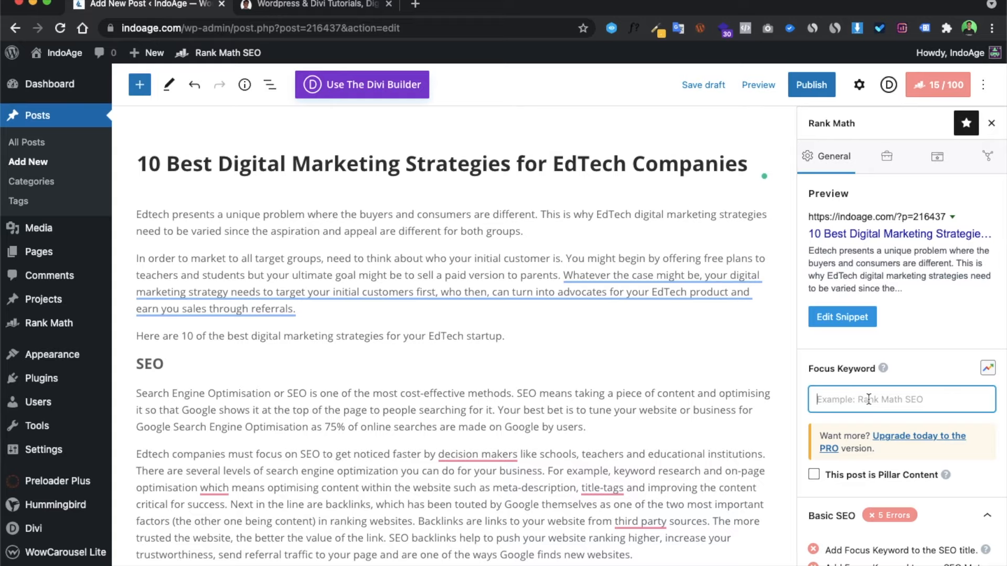
left_click_drag(218, 164, 482, 164)
key("ctrl+c")
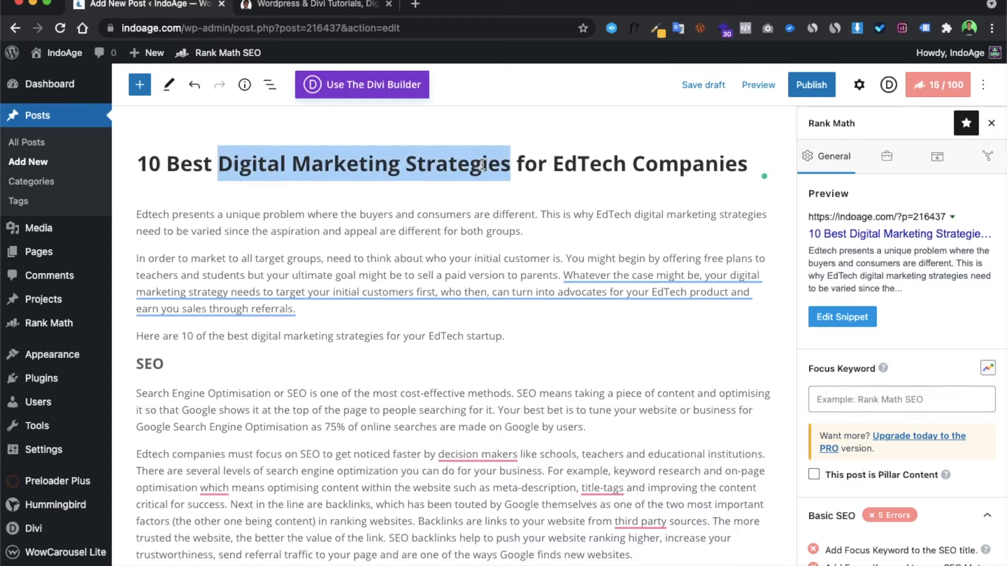
left_click(850, 404)
key("ctrl+v")
key("Return")
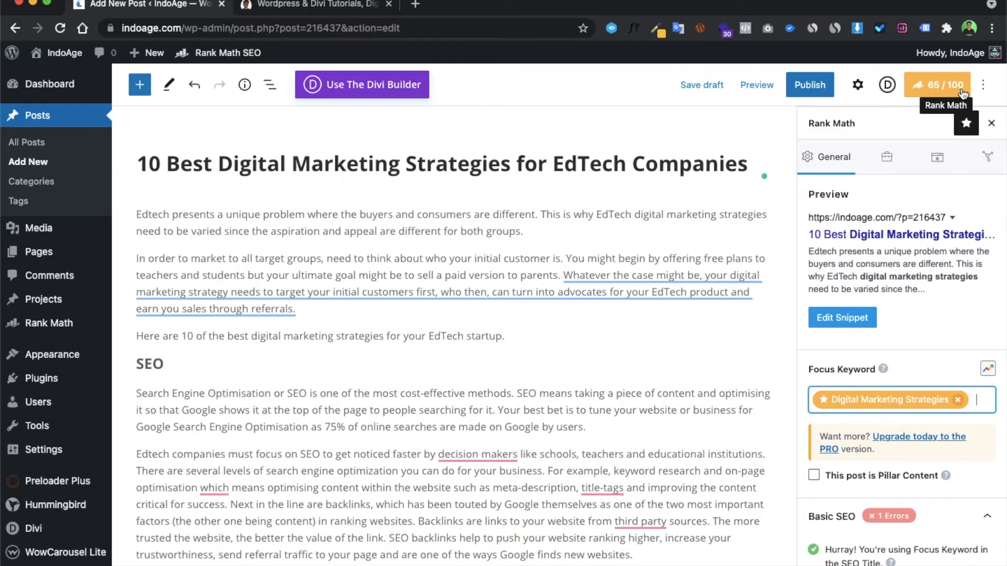
Look through the whole post to locate the images placed between its sections
scroll(610, 343, "down", 8)
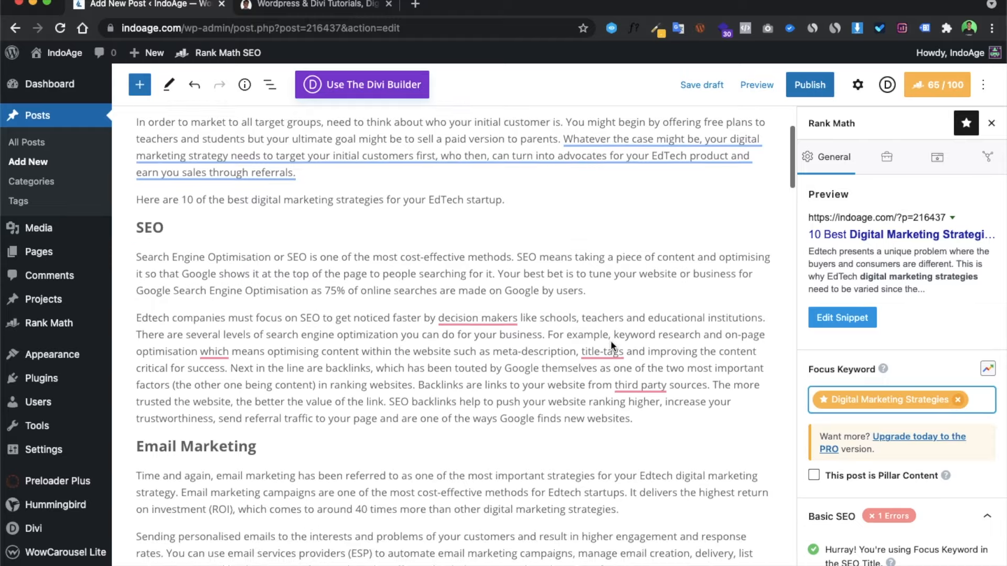
scroll(610, 341, "down", 15)
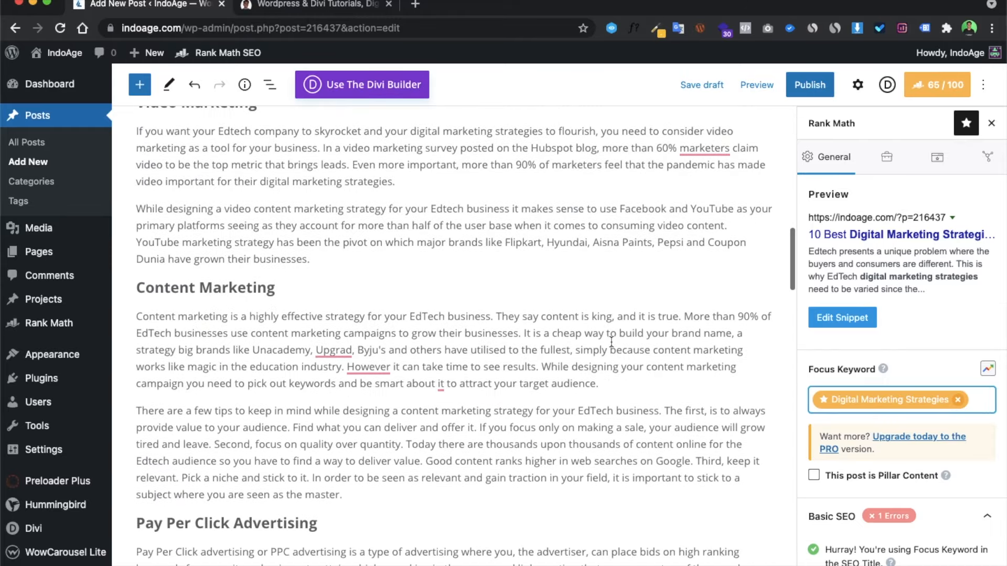
scroll(610, 342, "down", 12)
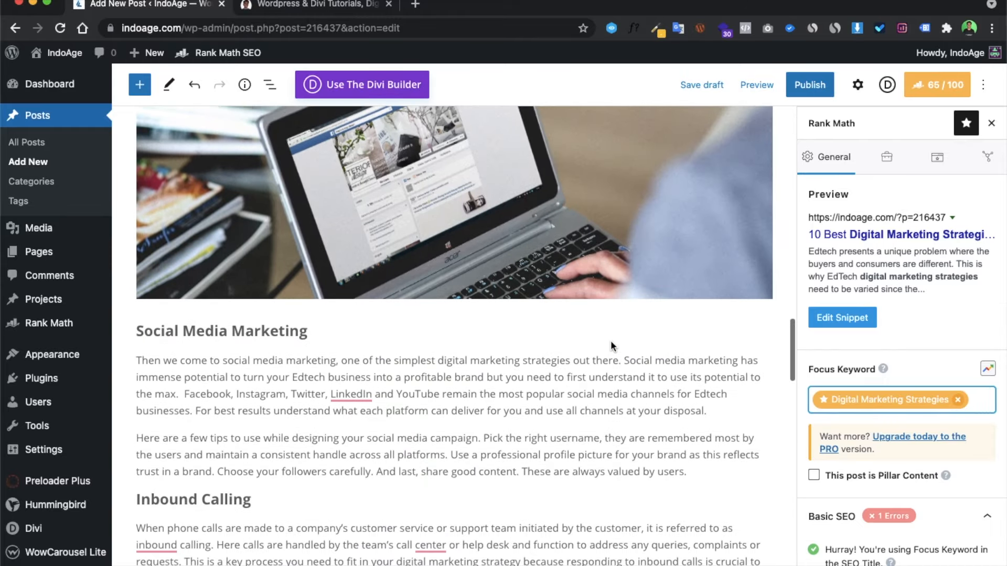
scroll(611, 342, "down", 9)
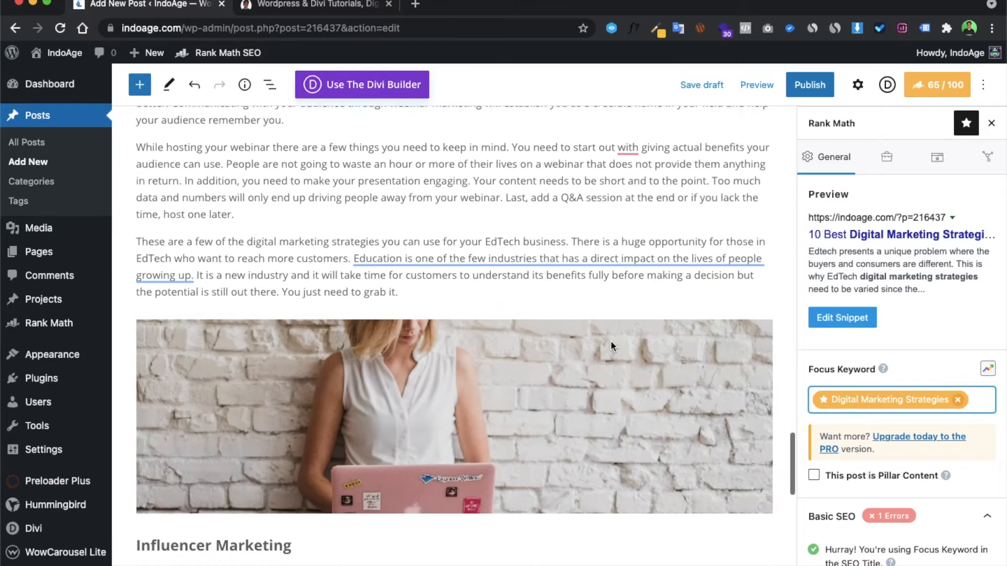
scroll(611, 341, "up", 20)
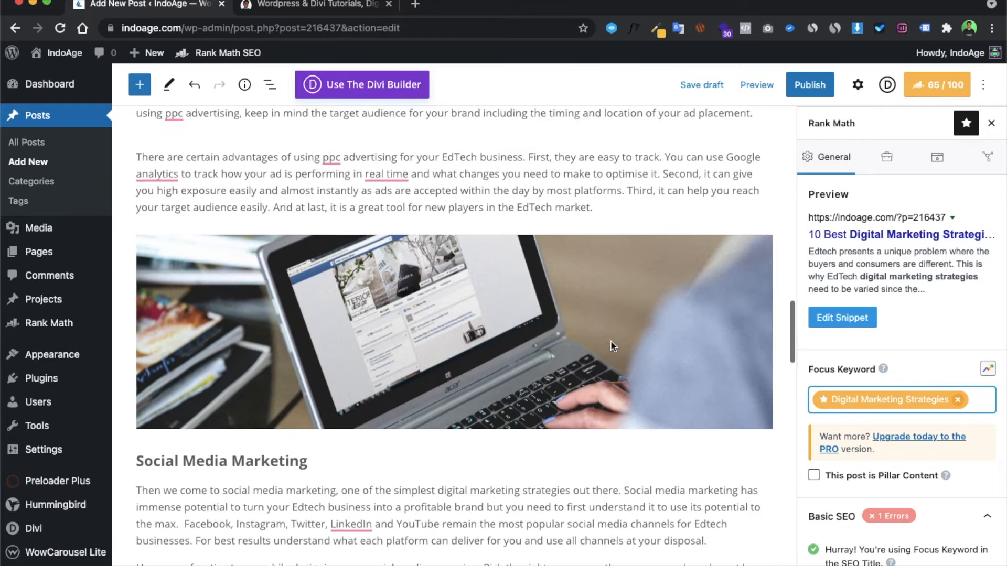
scroll(611, 341, "up", 20)
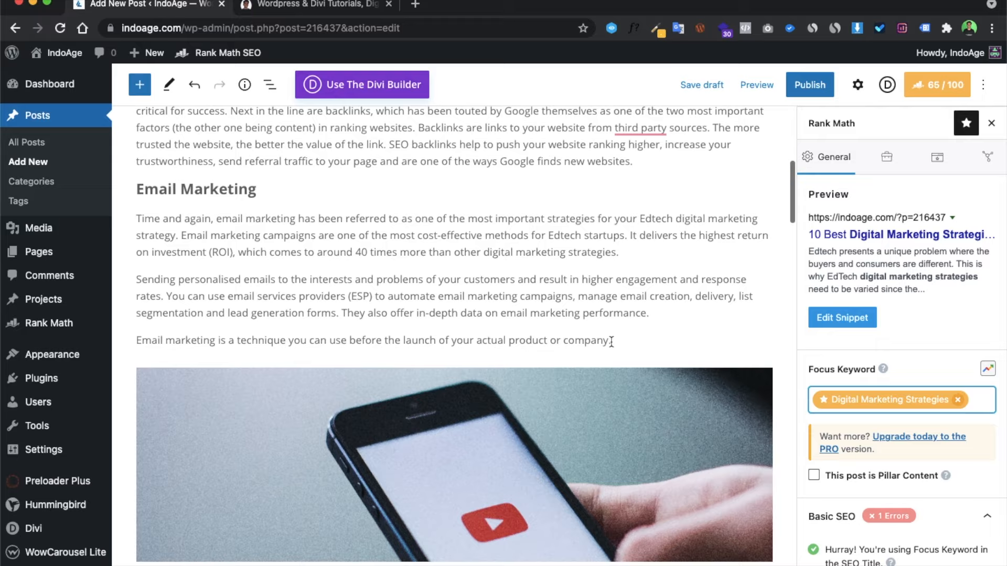
Set the alt text of the image below the Email Marketing section to "video marketing is very important part of digital marketing strategies"
scroll(611, 342, "up", 1)
scroll(611, 342, "down", 7)
left_click(629, 414)
left_click(874, 434)
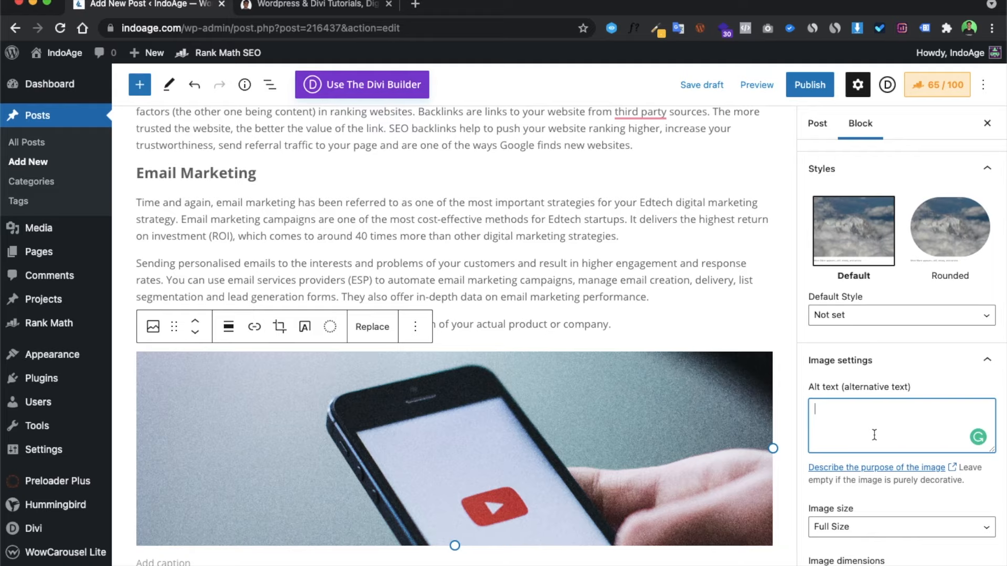
type("video ma")
key("BackSpace")
key("BackSpace")
key("BackSpace")
key("super+a")
key("BackSpace")
type("video marketing is very important part of digital marketing strategies")
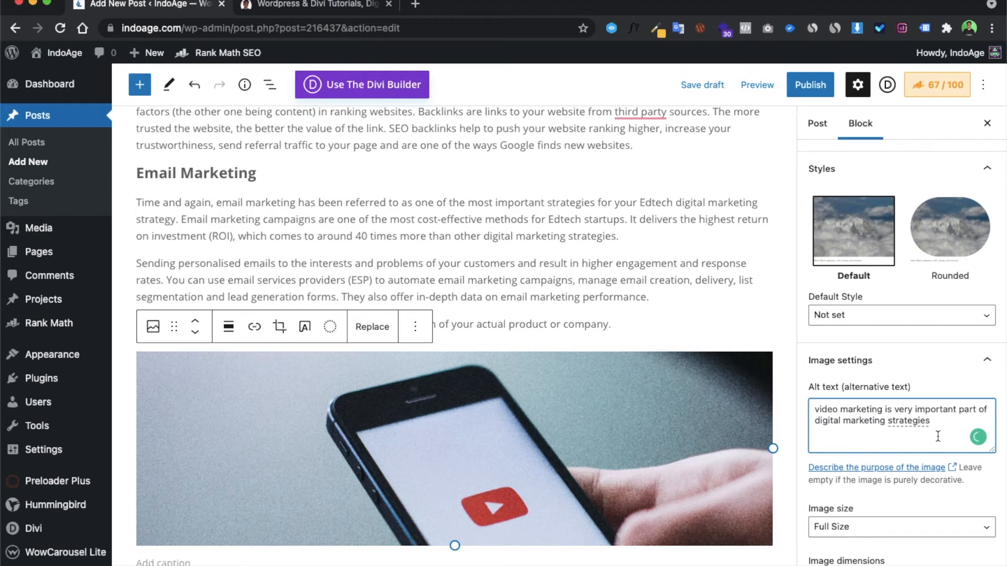
Set the alt text of the image above the Influencer Marketing section to "influencer marketing helps to improve our digital marketing strategies"
scroll(666, 495, "down", 10)
scroll(667, 496, "down", 1)
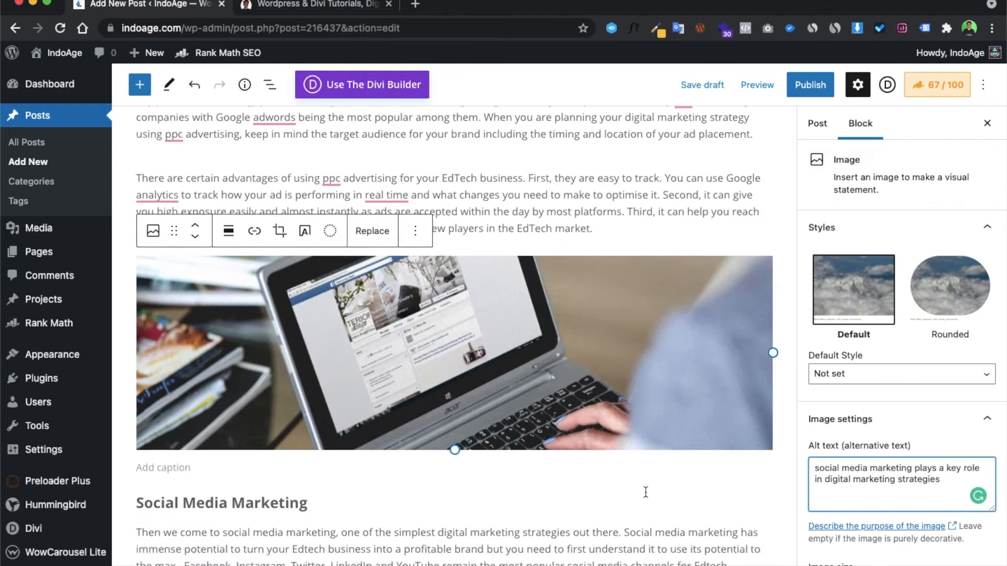
scroll(645, 525, "down", 15)
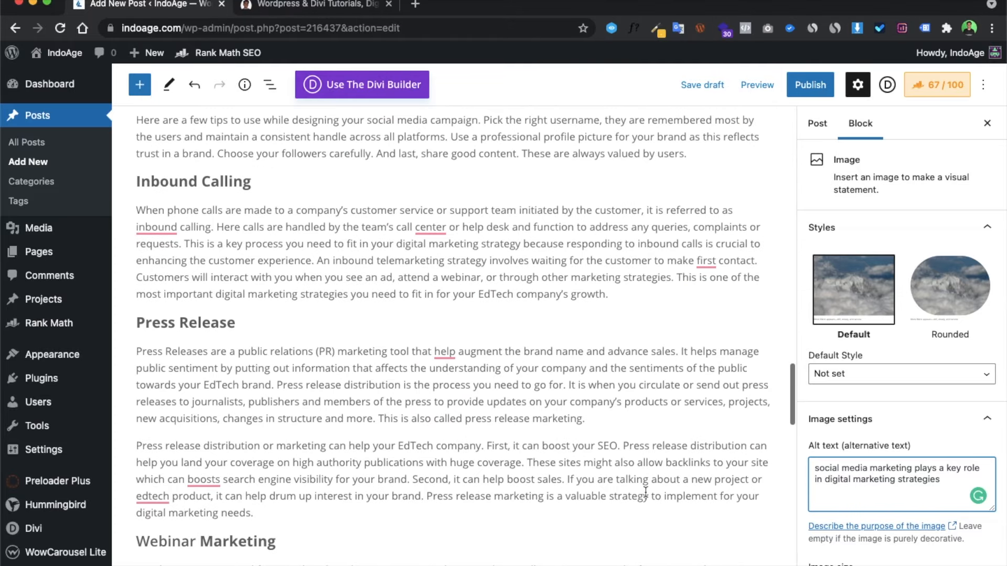
scroll(646, 493, "down", 15)
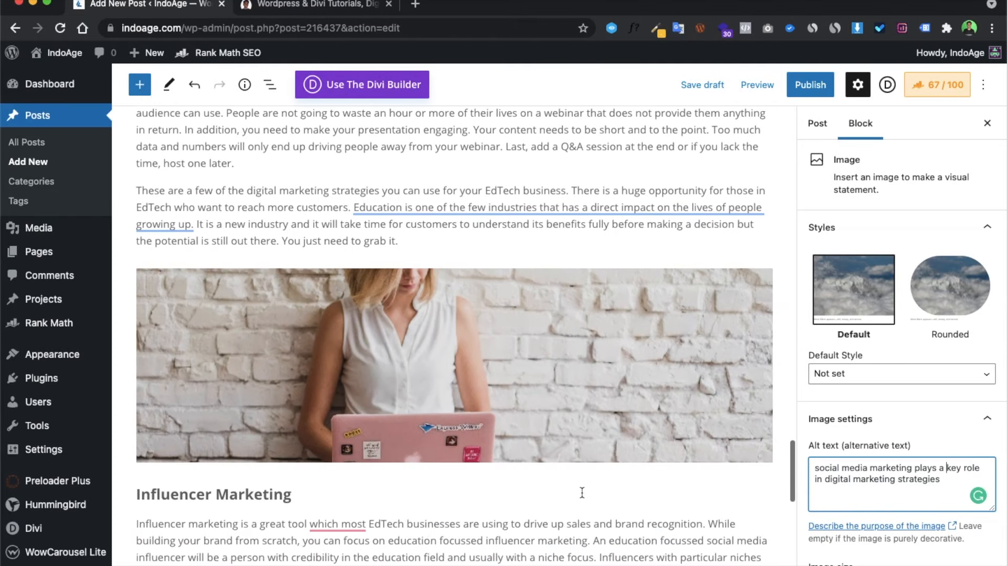
left_click(483, 417)
left_click(823, 481)
type("in")
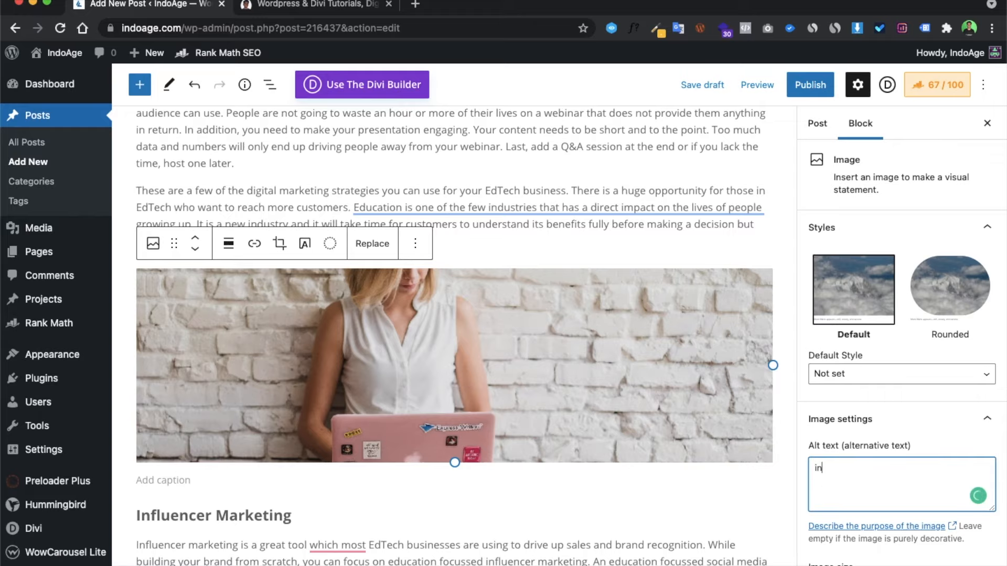
type("fluencer marketing helps to improve our digital marketing strategies")
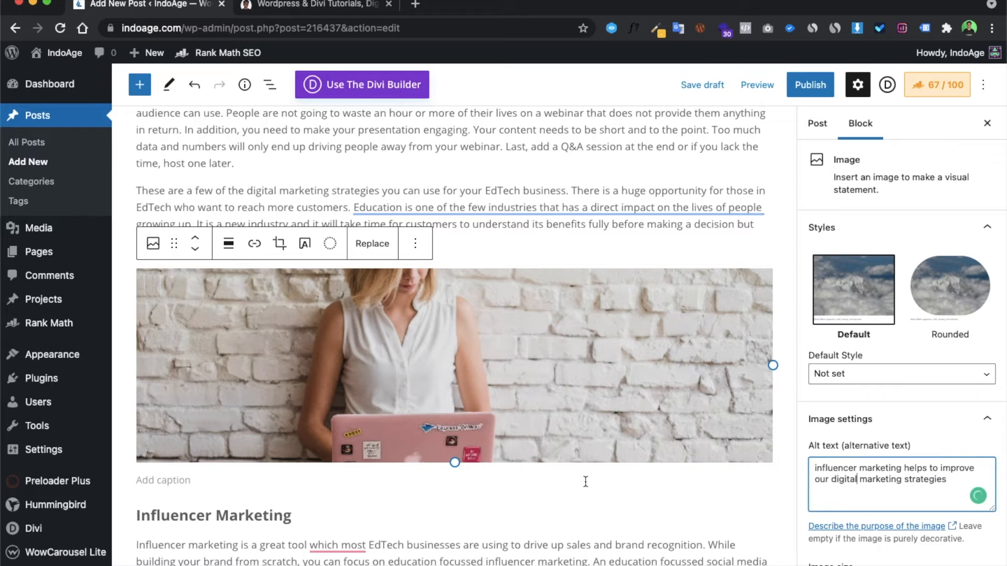
scroll(585, 481, "down", 3)
scroll(599, 451, "up", 6)
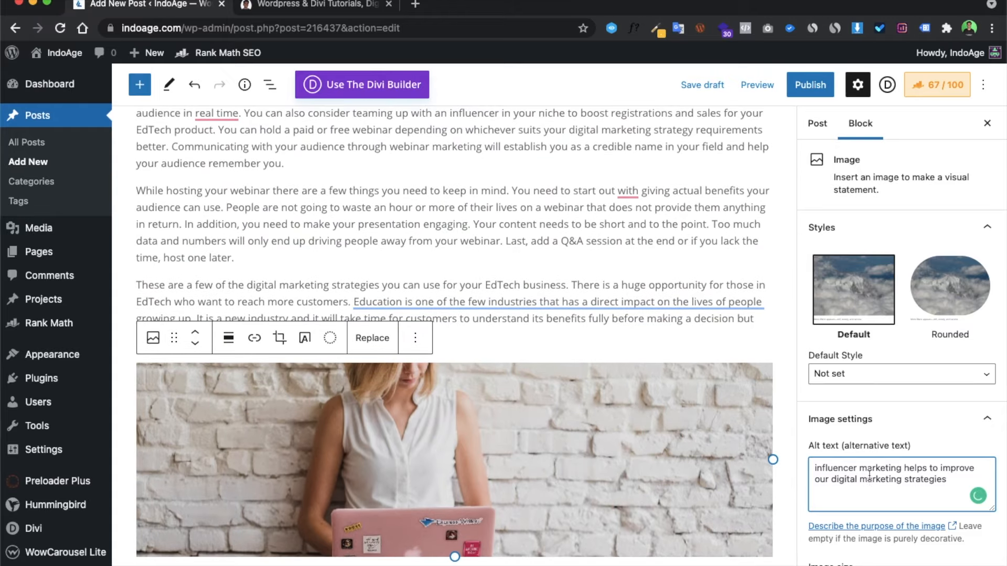
scroll(636, 448, "down", 10)
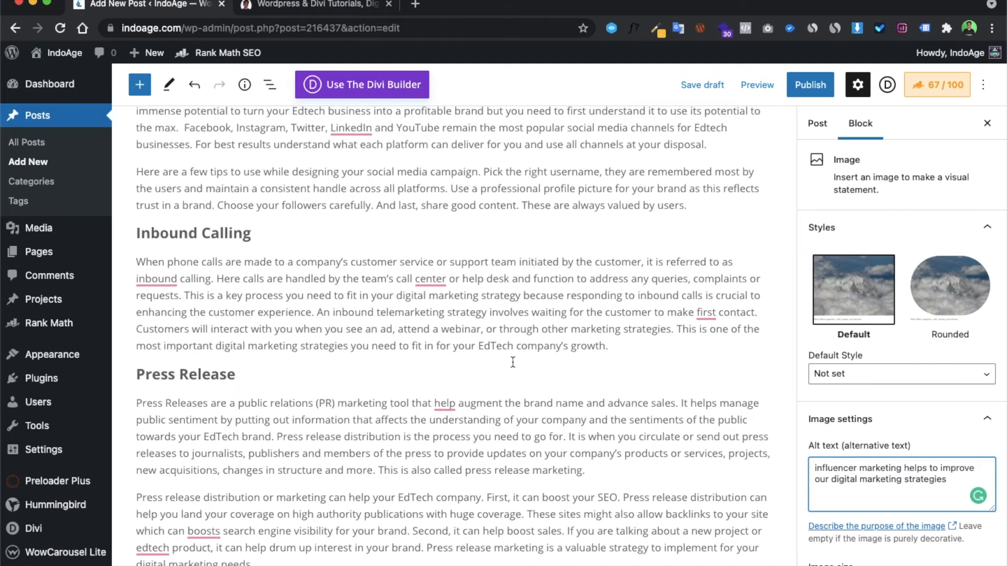
scroll(470, 342, "up", 6)
scroll(455, 370, "up", 10)
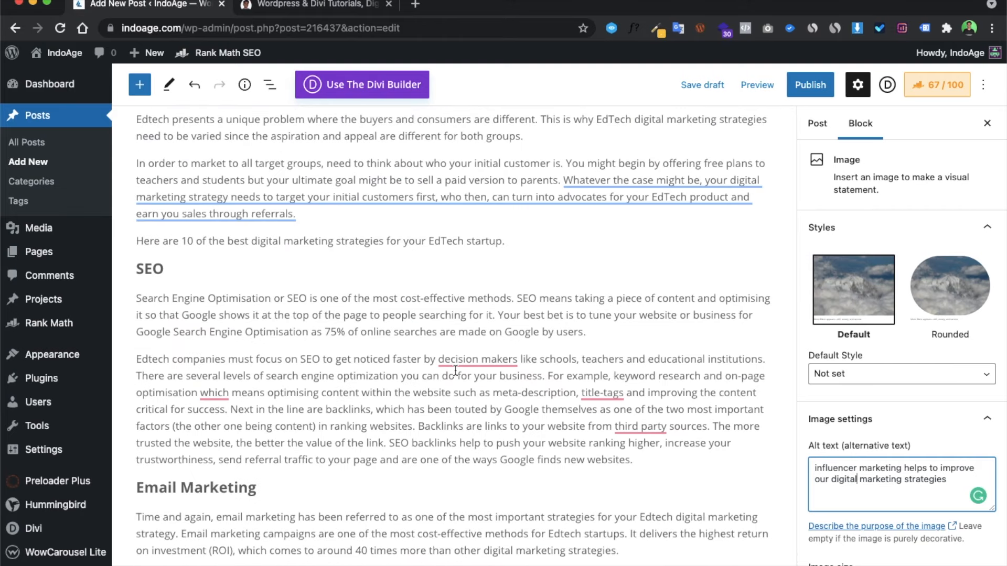
scroll(455, 371, "up", 3)
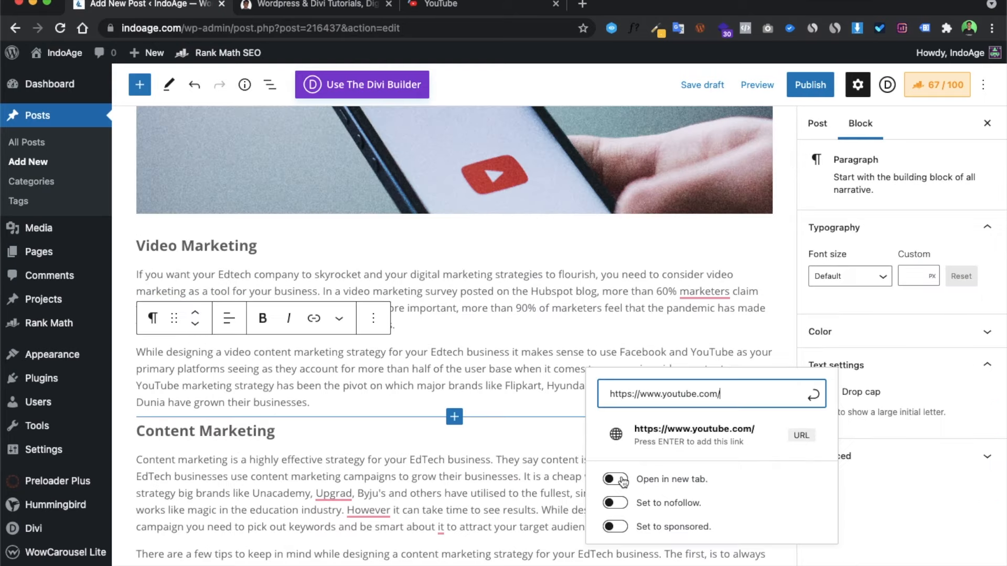
left_click(615, 479)
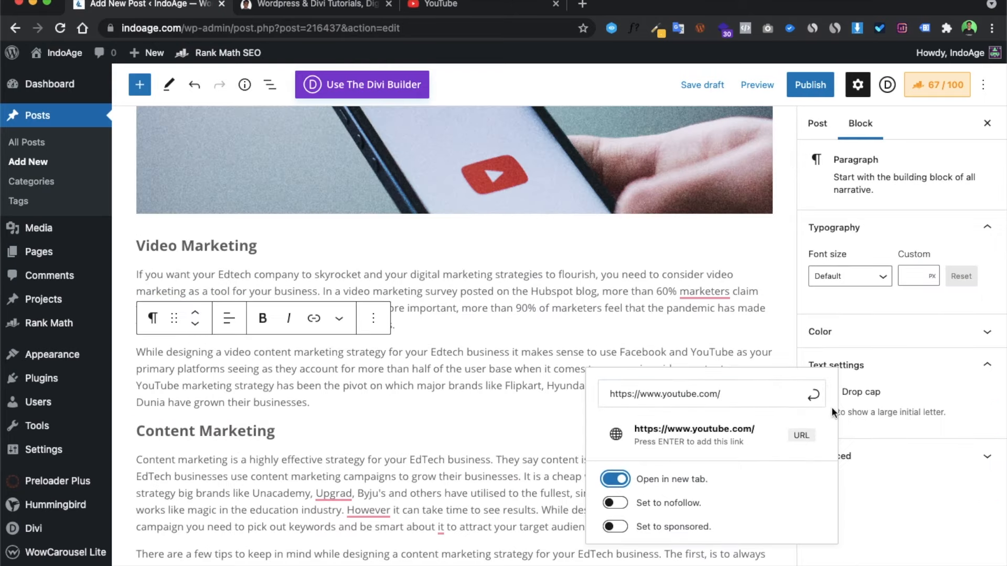
left_click(813, 395)
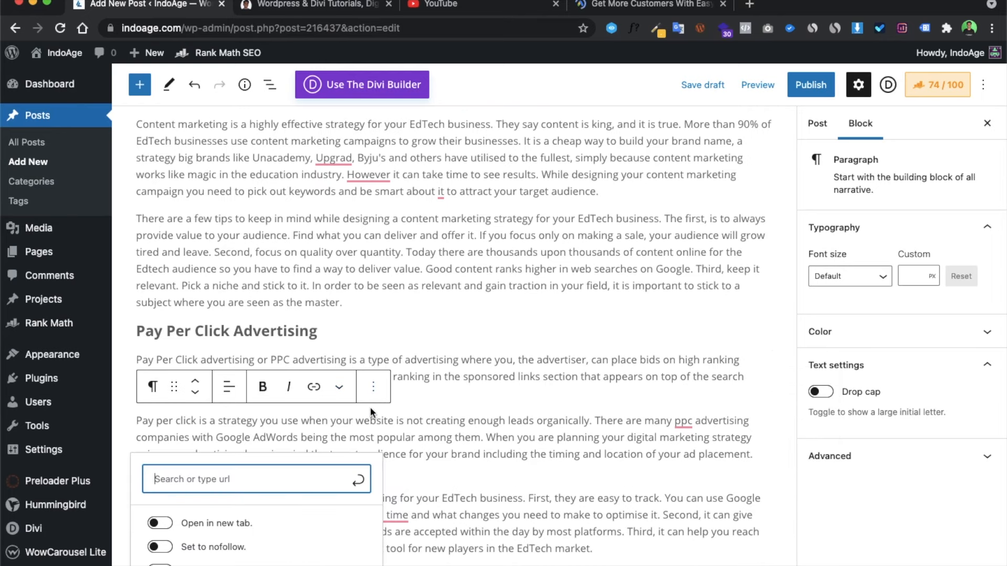
type("https://adwords.google.com/")
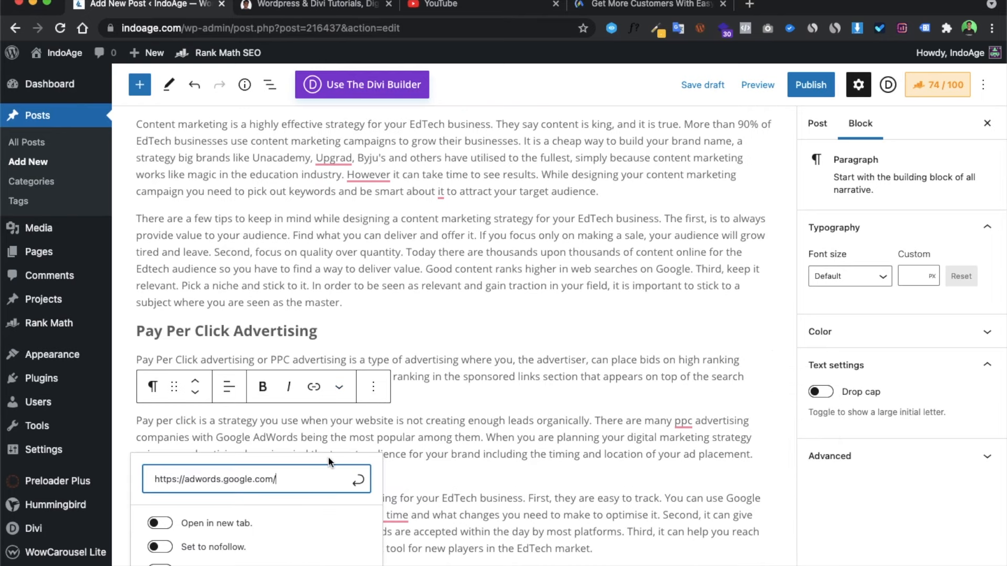
key("Return")
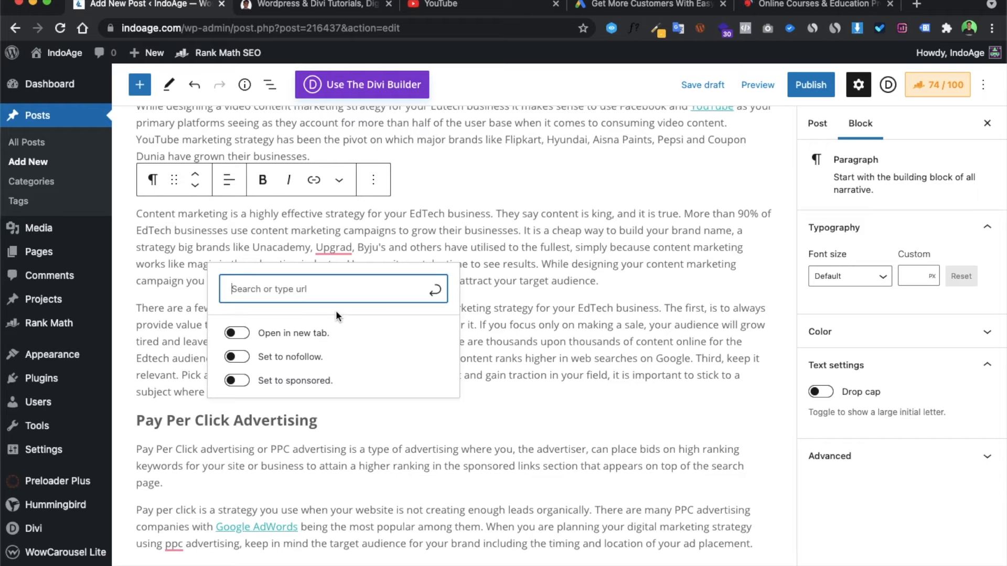
type("https://www.upgrad.com/")
key("Return")
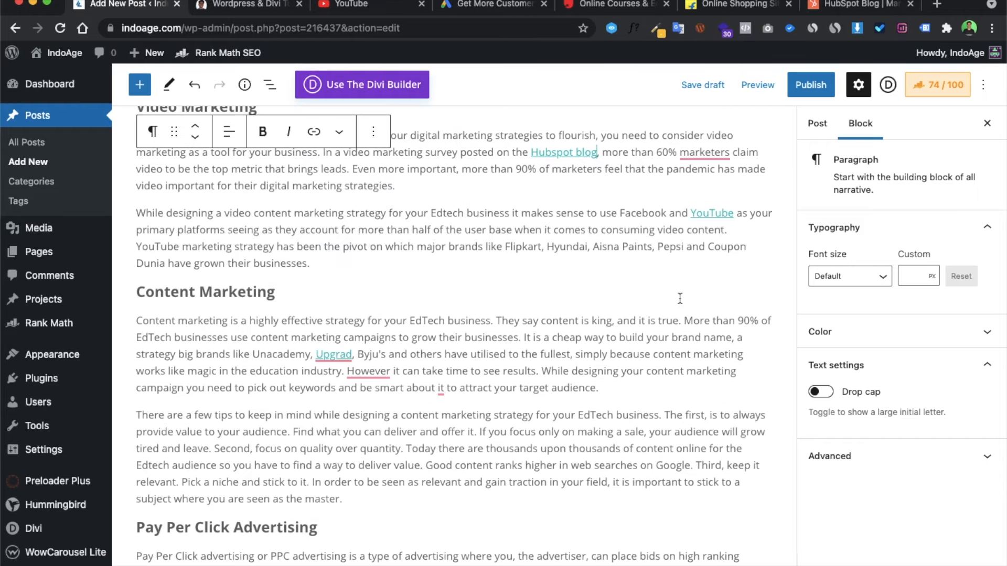
Close the reference website tabs and place the cursor after the last paragraph of the Press Release section
scroll(680, 298, "down", 15)
scroll(679, 292, "up", 15)
scroll(680, 292, "up", 1)
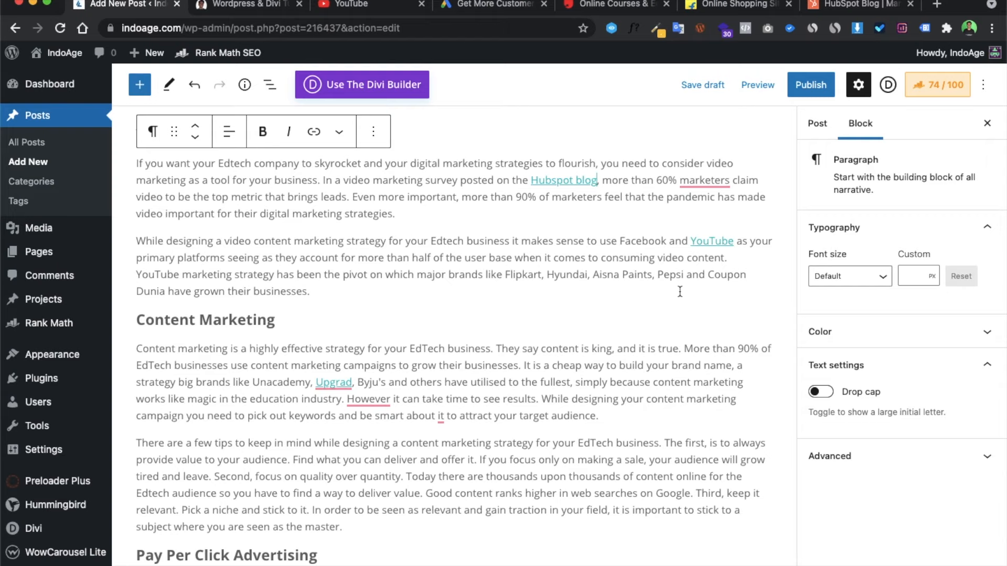
scroll(679, 291, "up", 15)
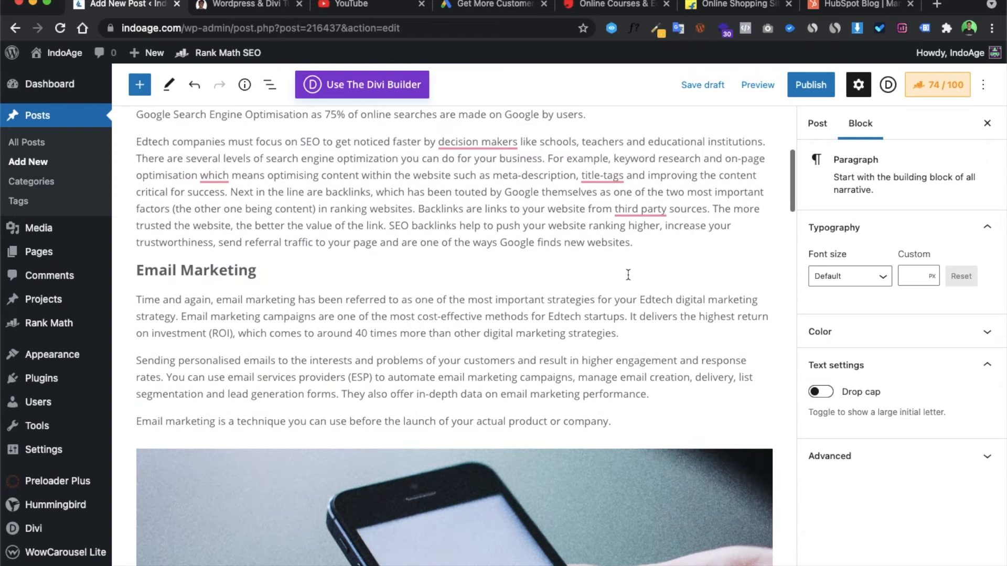
scroll(627, 274, "up", 3)
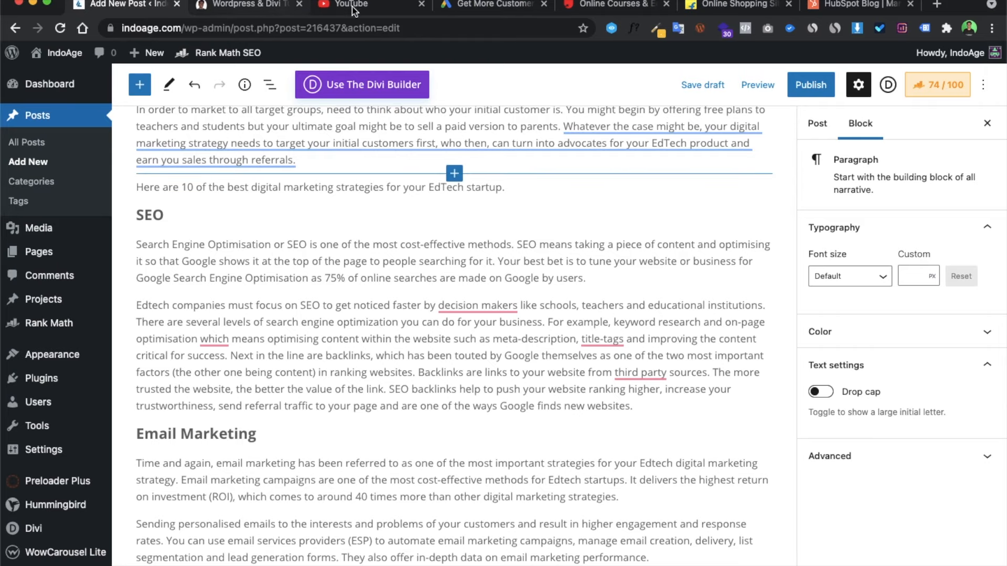
left_click(385, 4)
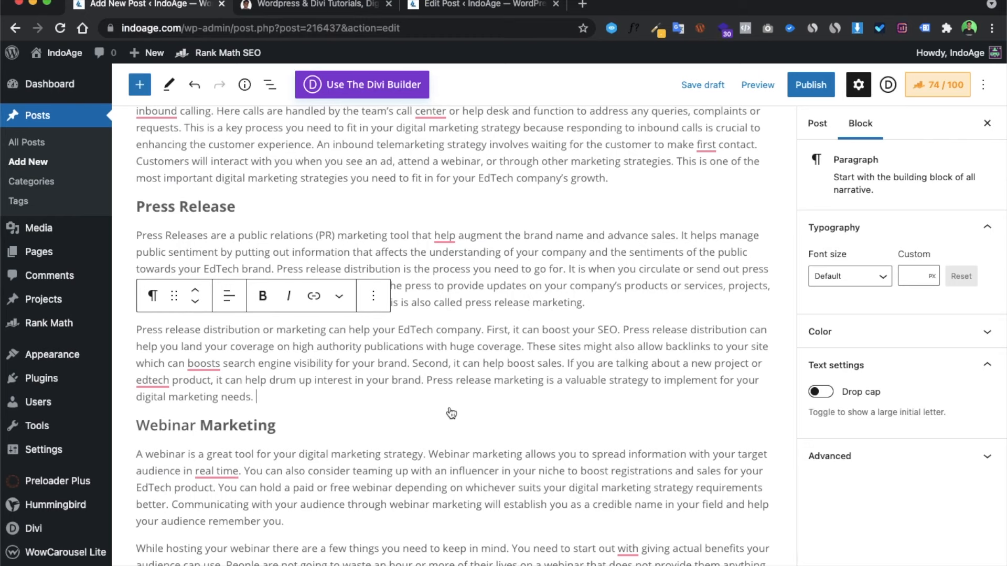
left_click(449, 411)
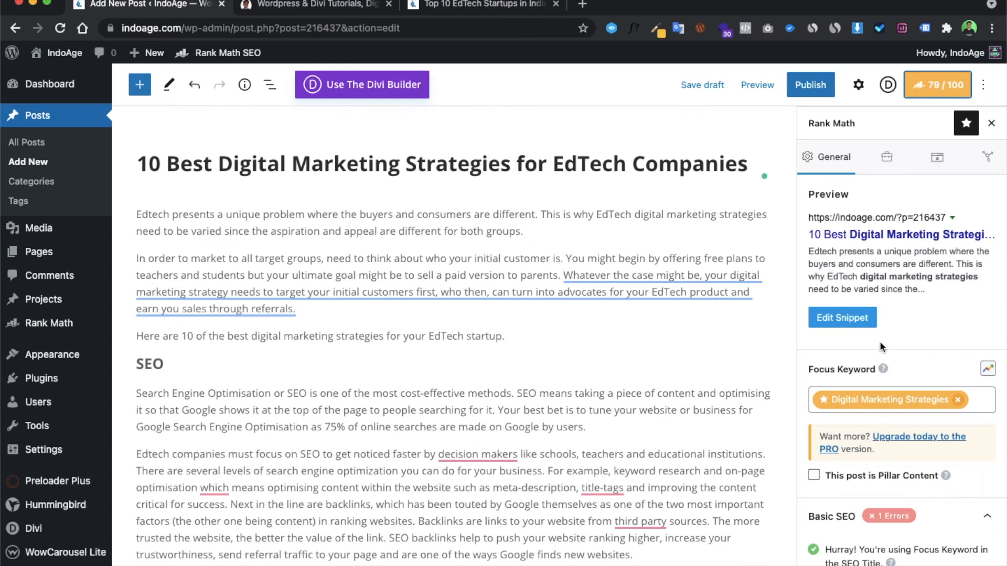
Set the Rank Math snippet title to "10 Best Digital Marketing Strategies for EdTech Companies", copied from the heading in the IndoAge keyword Google Sheet
left_click(845, 323)
left_click(488, 388)
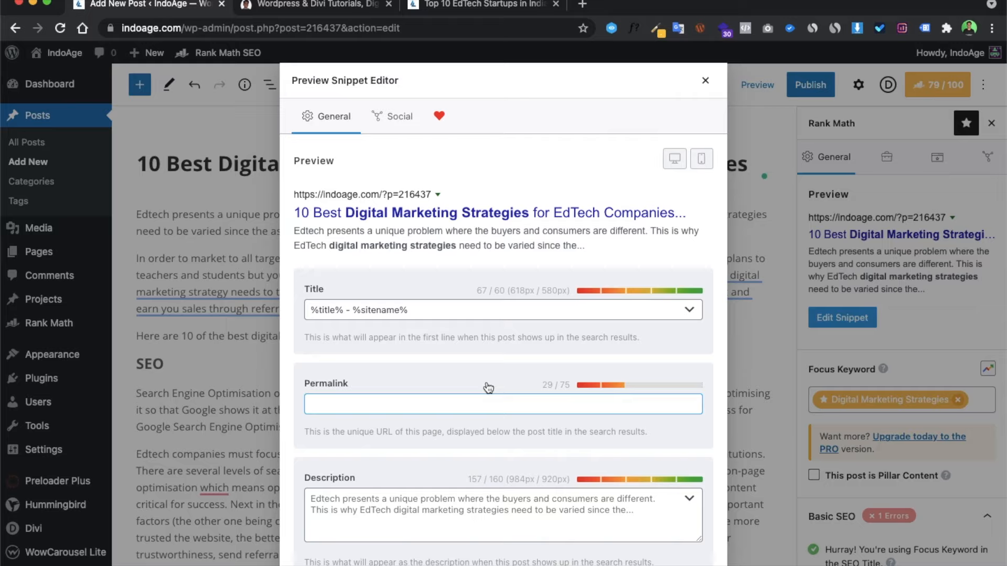
left_click(434, 310)
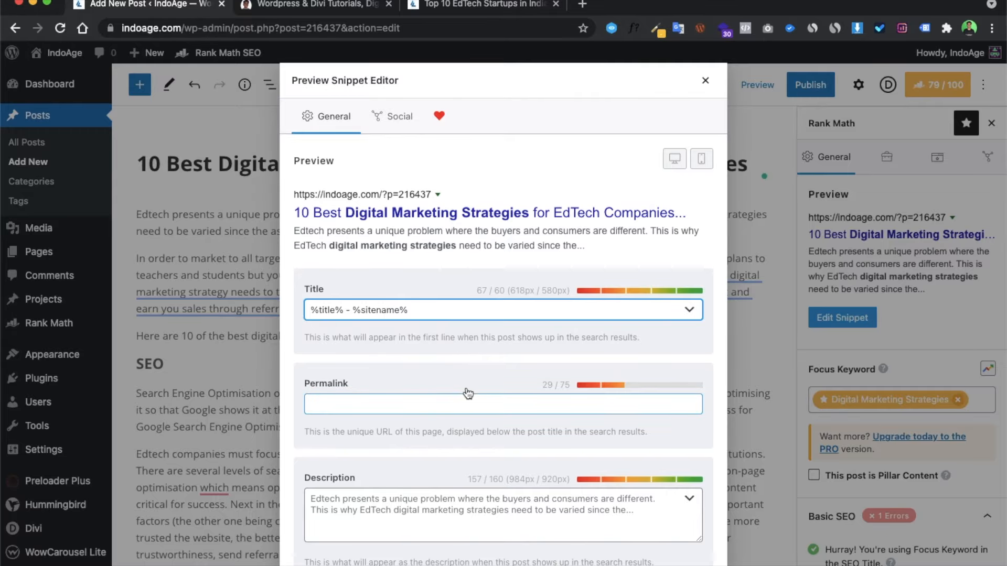
key("ctrl+Up")
left_click(411, 274)
left_click_drag(496, 269, 281, 237)
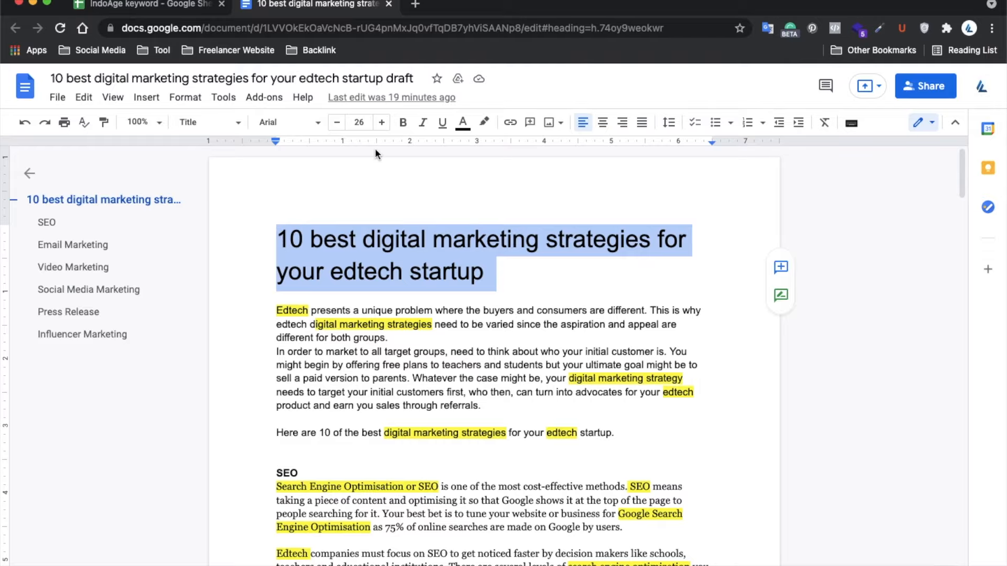
left_click(153, 8)
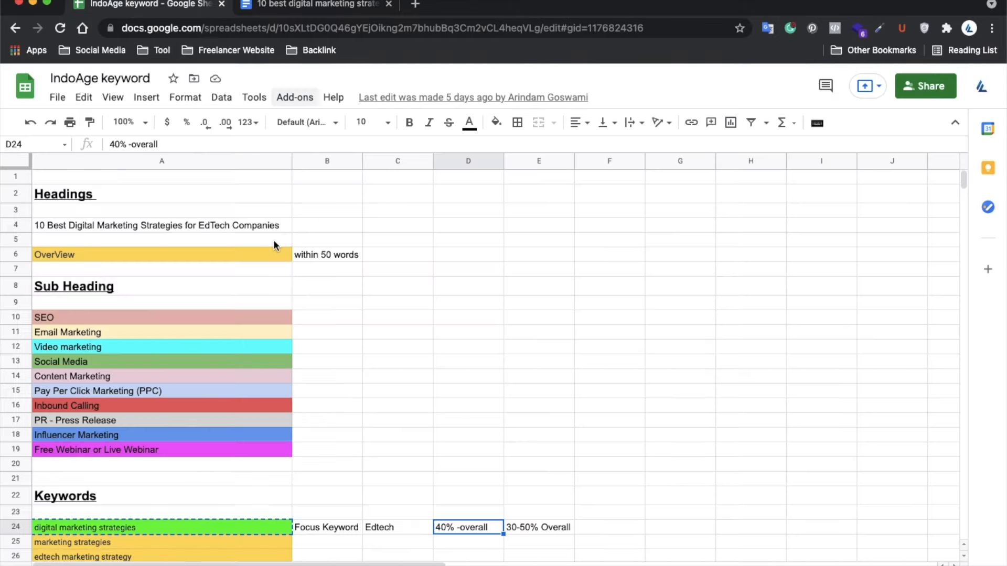
left_click(229, 229)
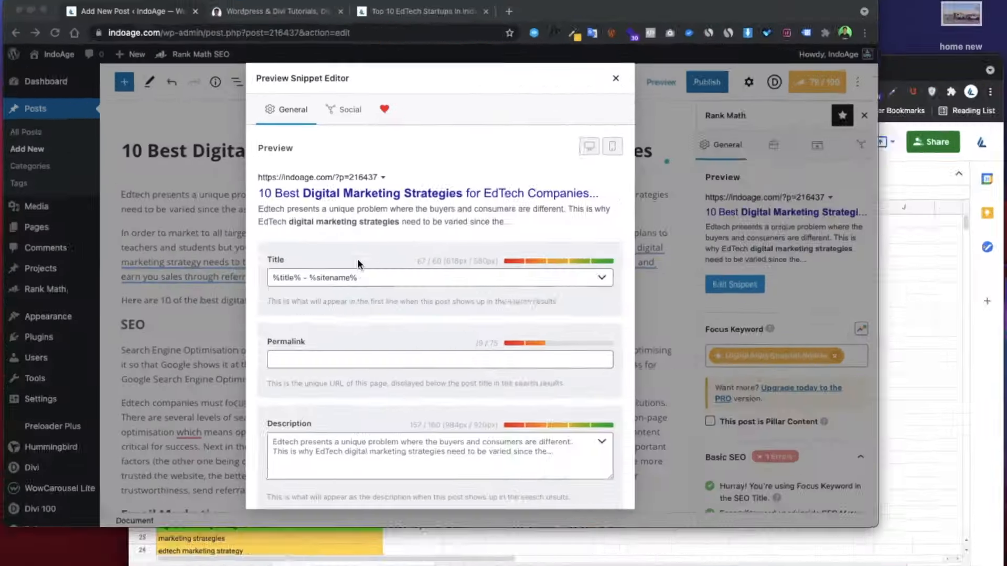
left_click(227, 177)
key("super+a")
type("10 Best Digital Marketing Strategies for EdTech Companies")
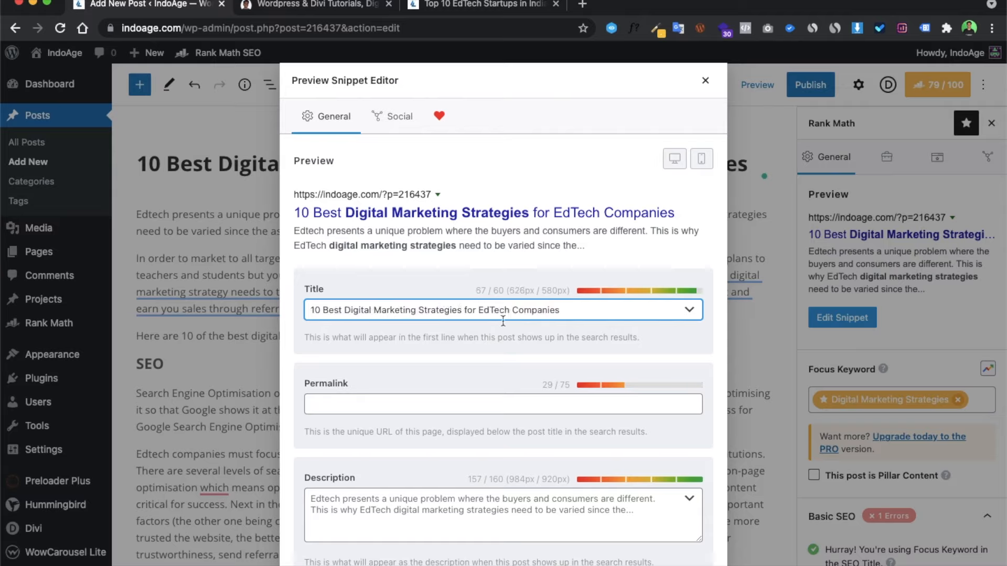
left_click(546, 346)
Copy the focus keyword "digital marketing strategies" from the IndoAge keyword Google Sheet and paste it as the snippet's permalink
left_click(412, 406)
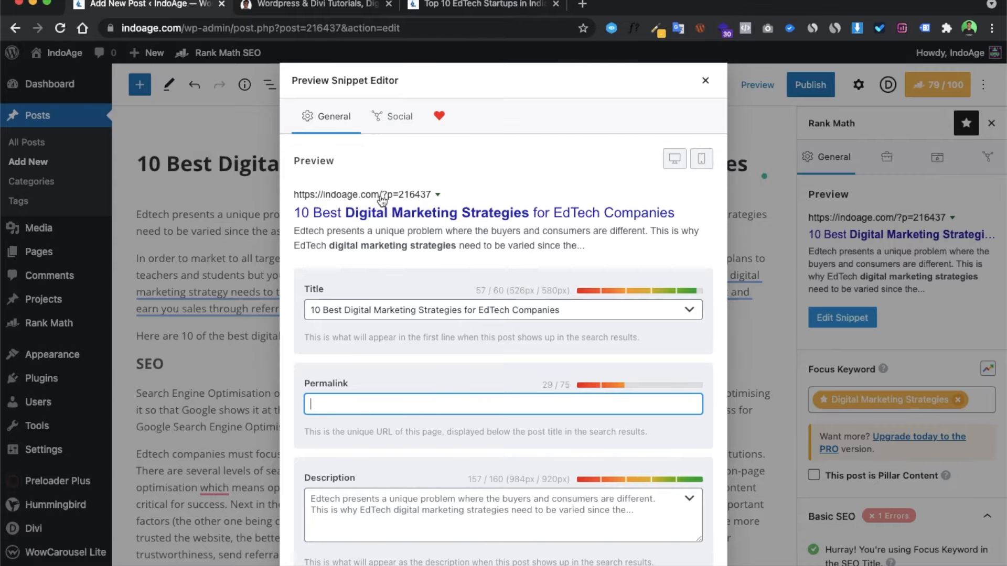
key("ctrl+Up")
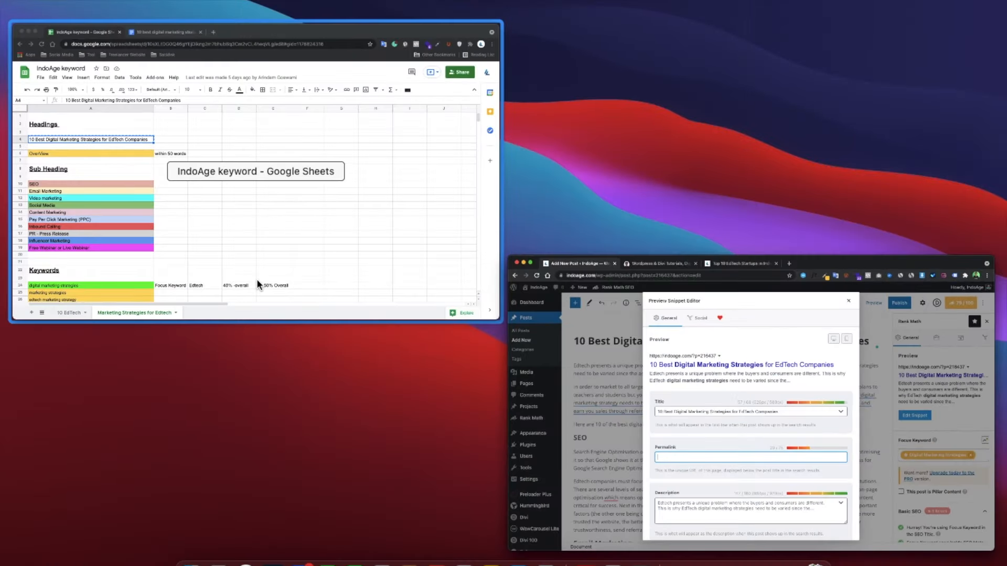
left_click(256, 279)
left_click(210, 524)
key("ctrl+c")
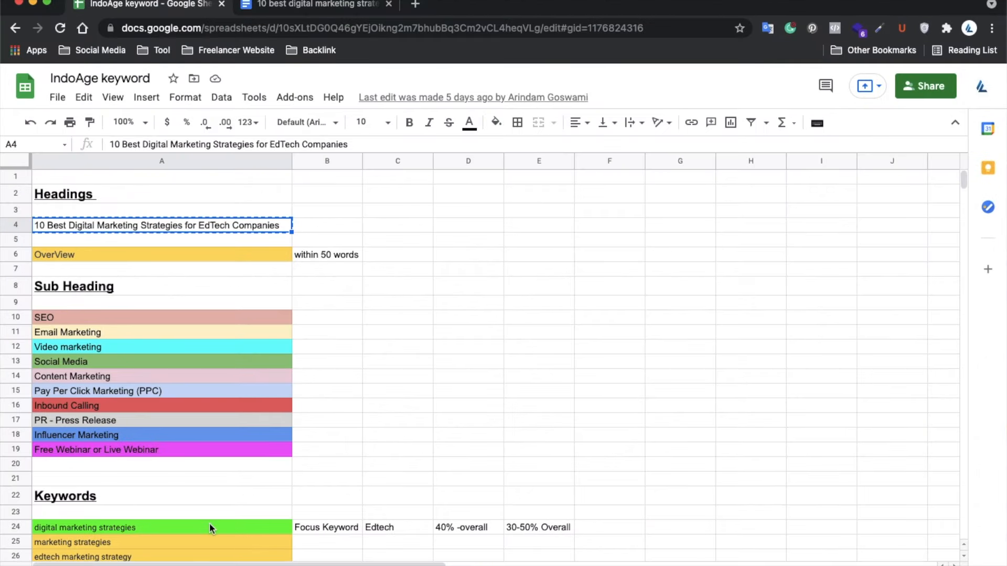
key("ctrl+Up")
left_click(402, 223)
left_click(391, 409)
key("ctrl+v")
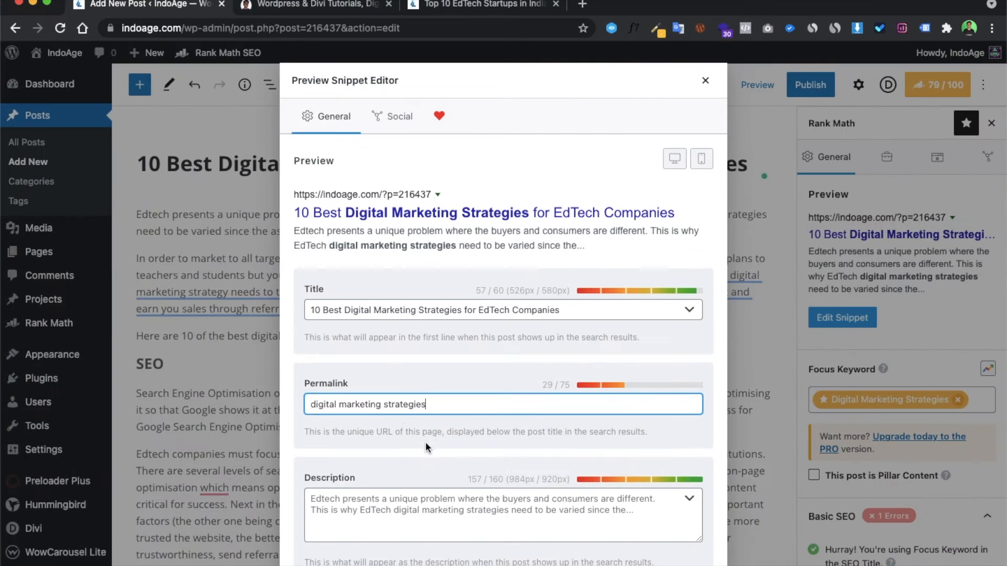
Set the snippet description to "In this blog we are going to explain about the digital marketing strategies for any Edtech companies"
left_click(383, 505)
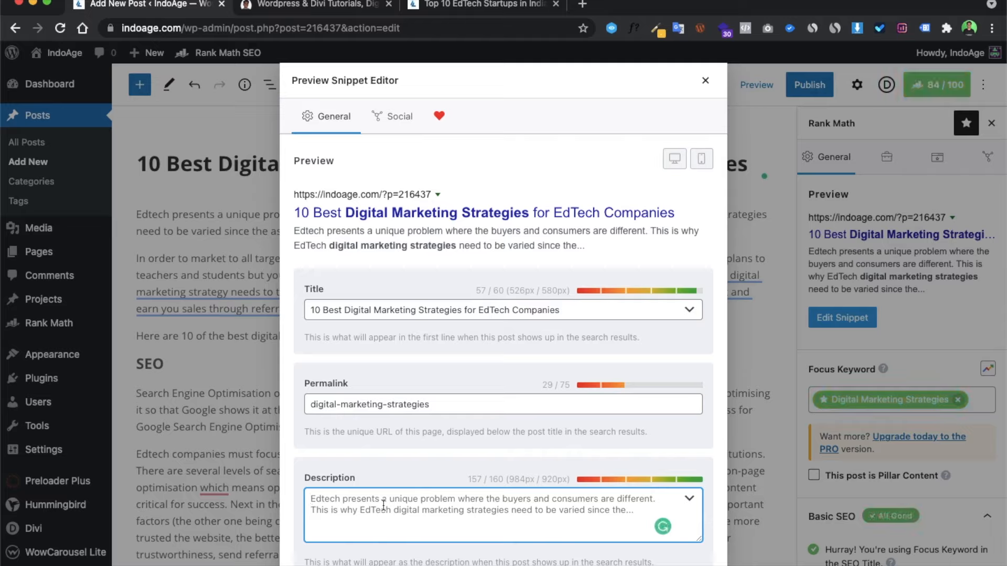
type("In")
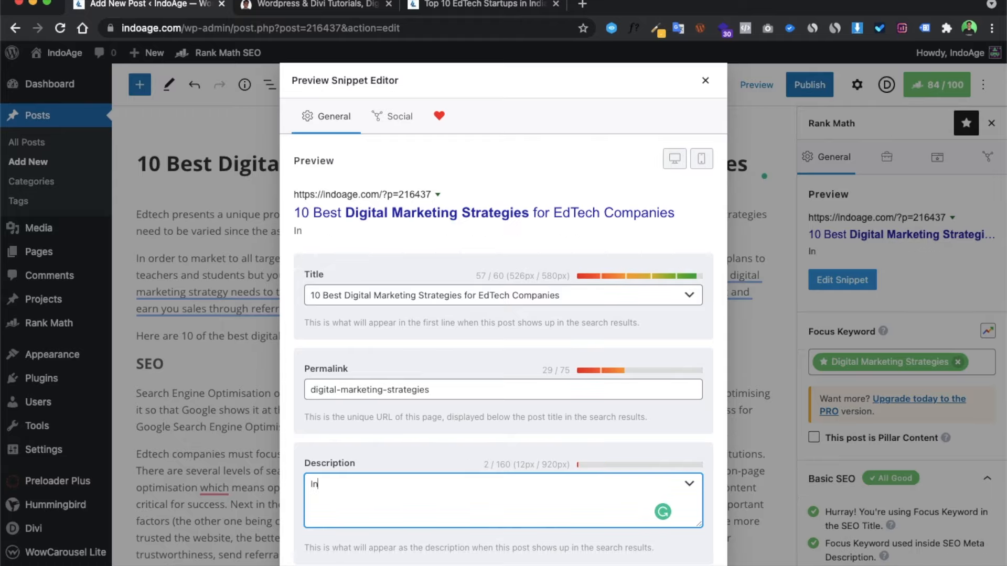
type(" t")
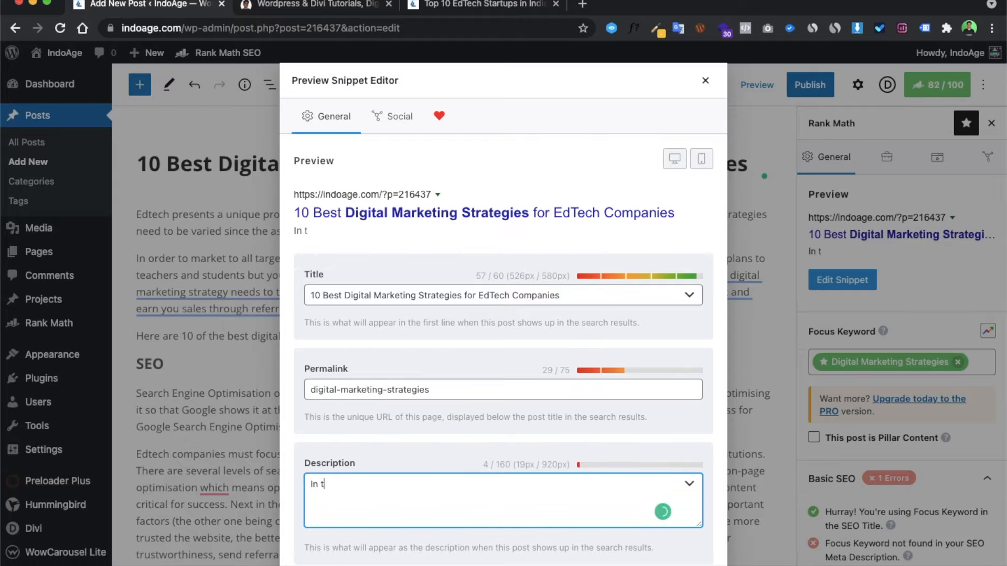
type("his blog we ")
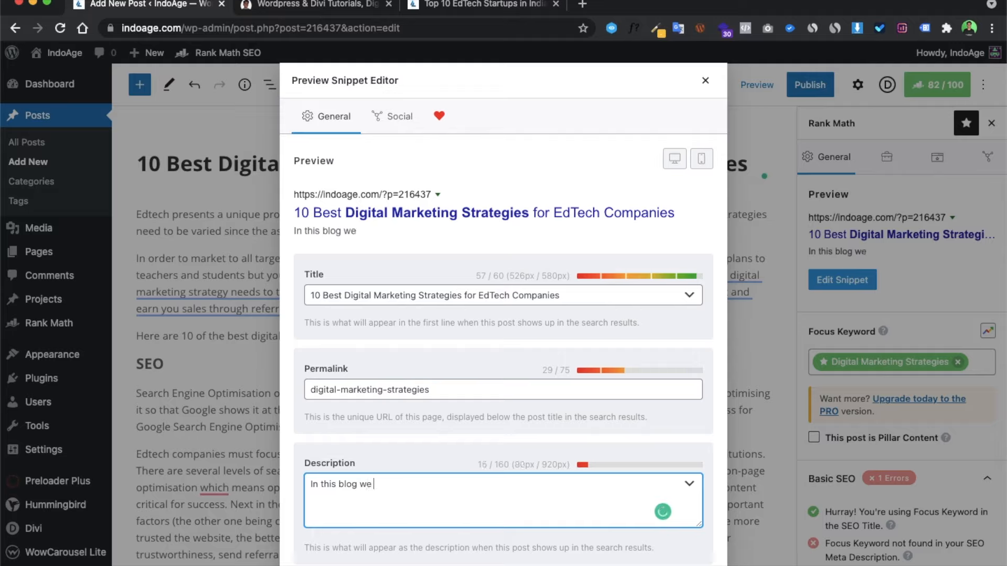
type("are going ")
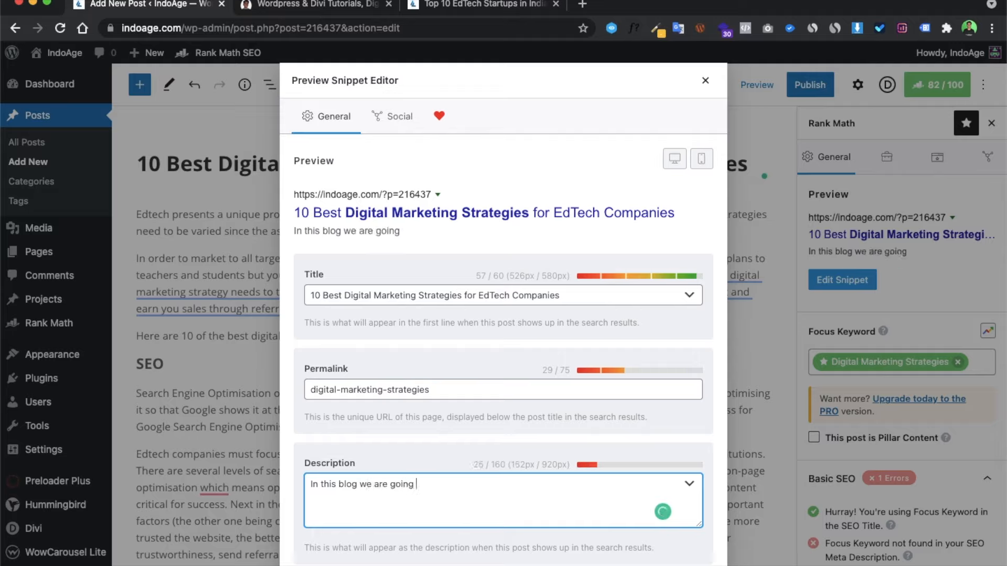
type("to explain about the ")
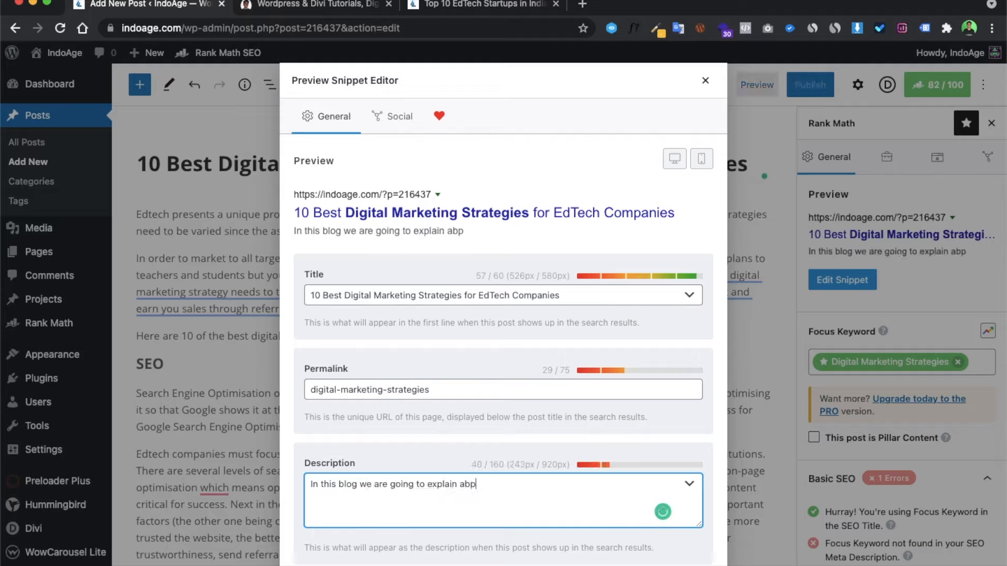
type("di")
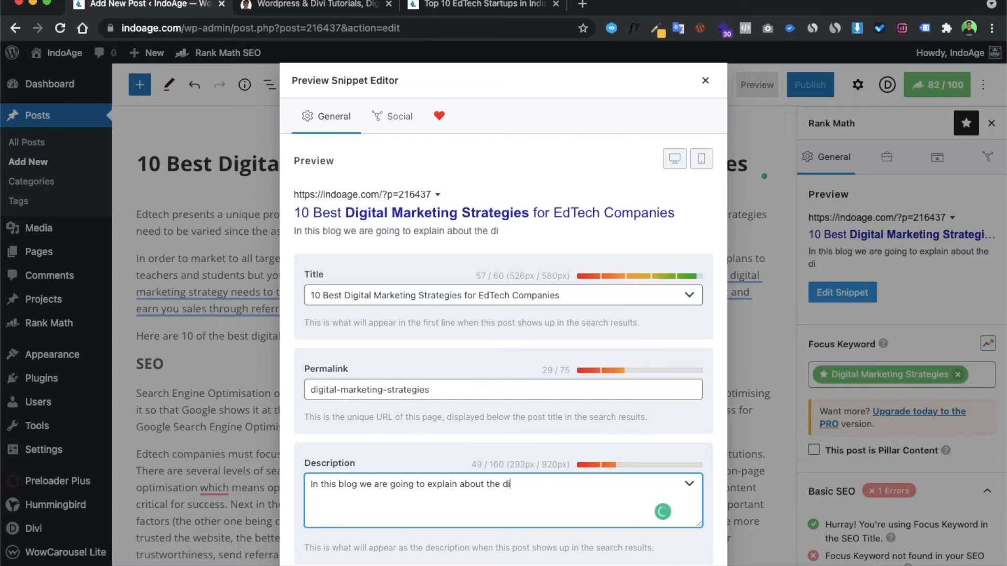
type("gital marketing ")
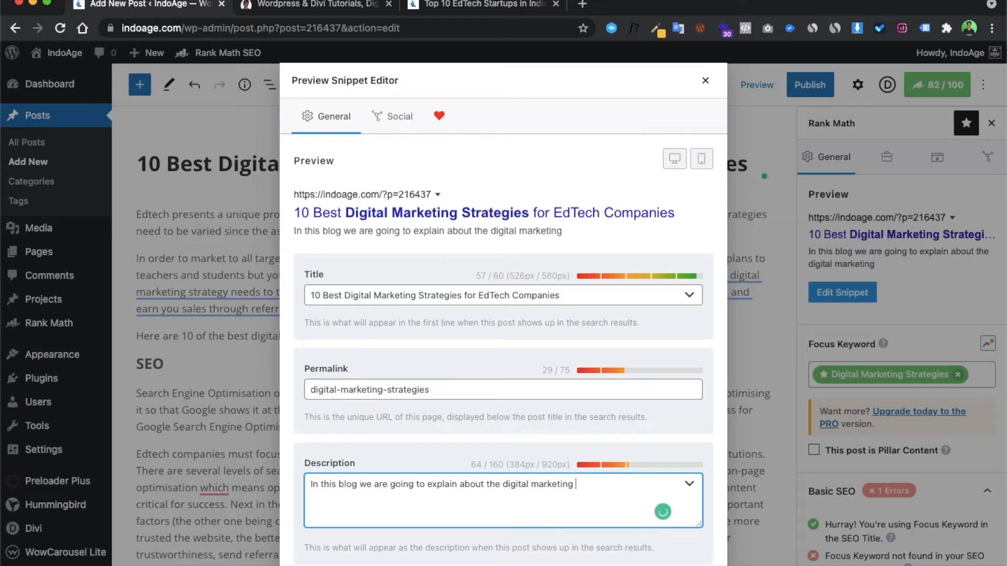
type("strategies for ")
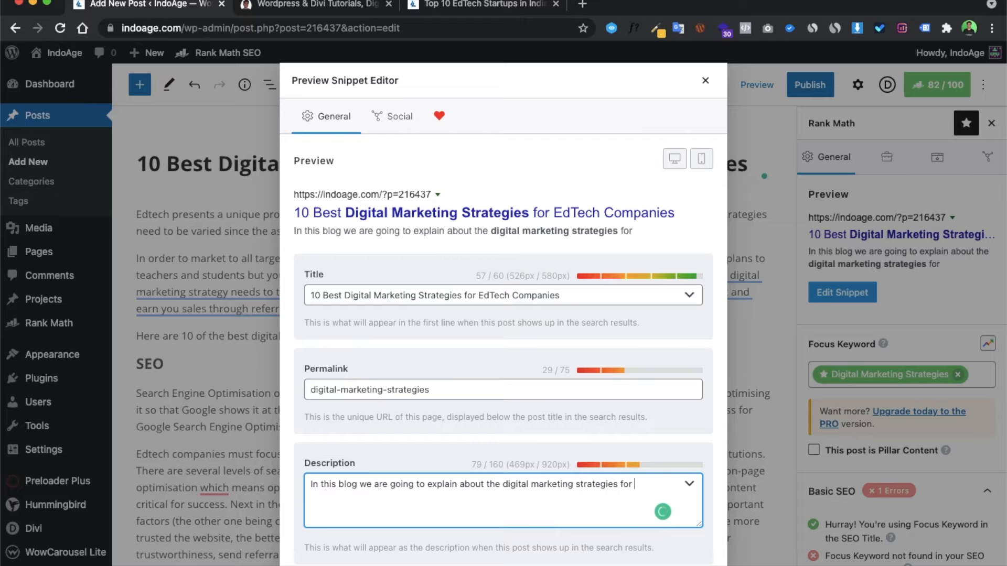
type("any Edtech companies")
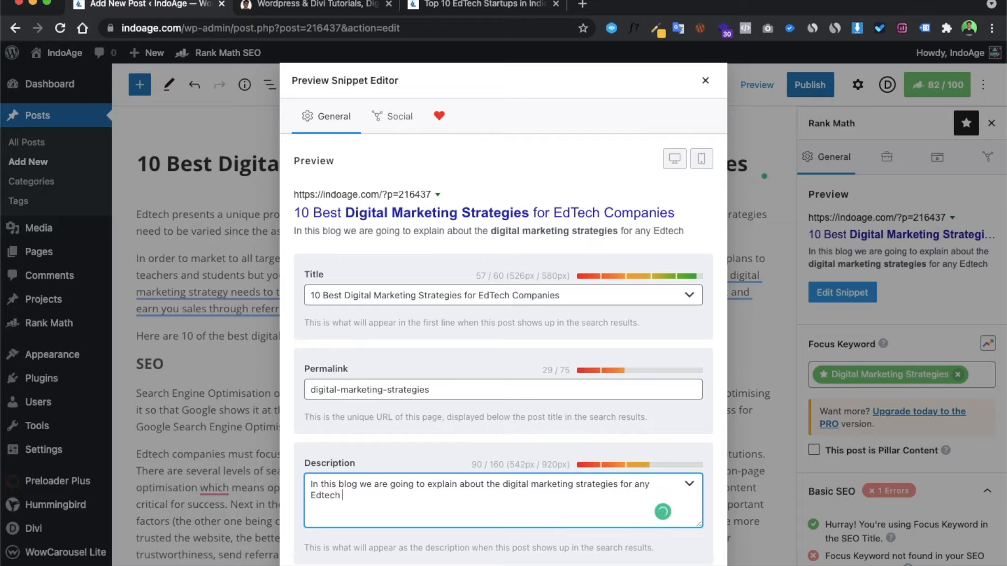